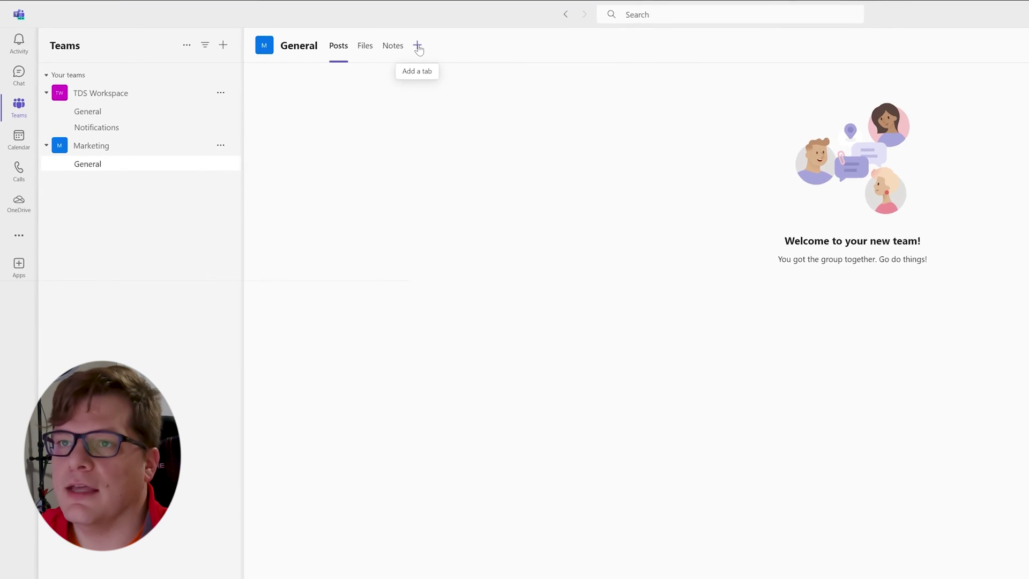
- Add the Lists app as a new tab in the Marketing team's General channel
{"action": "left_click", "coordinate": [393, 44]}
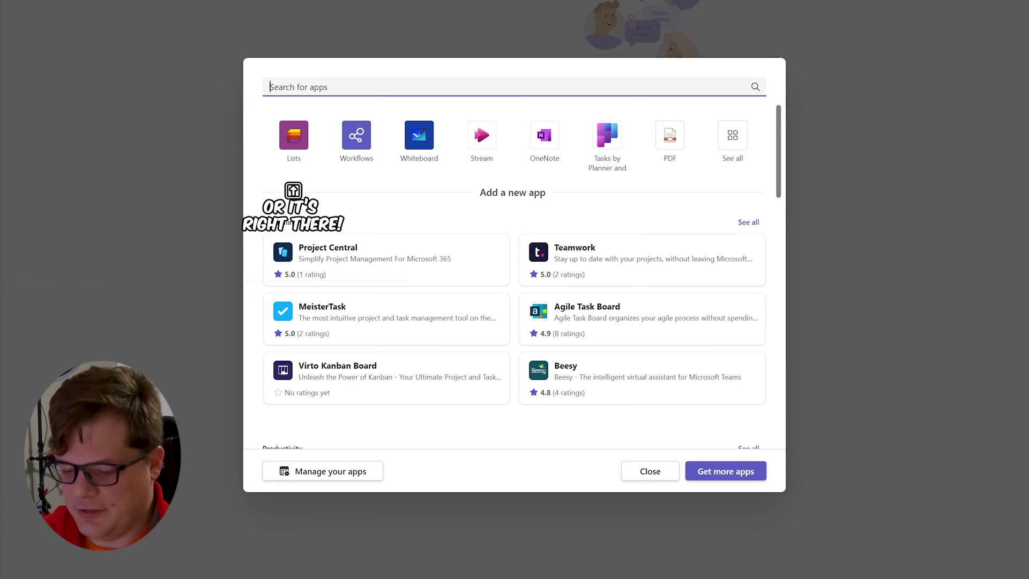
{"action": "type", "text": "lists"}
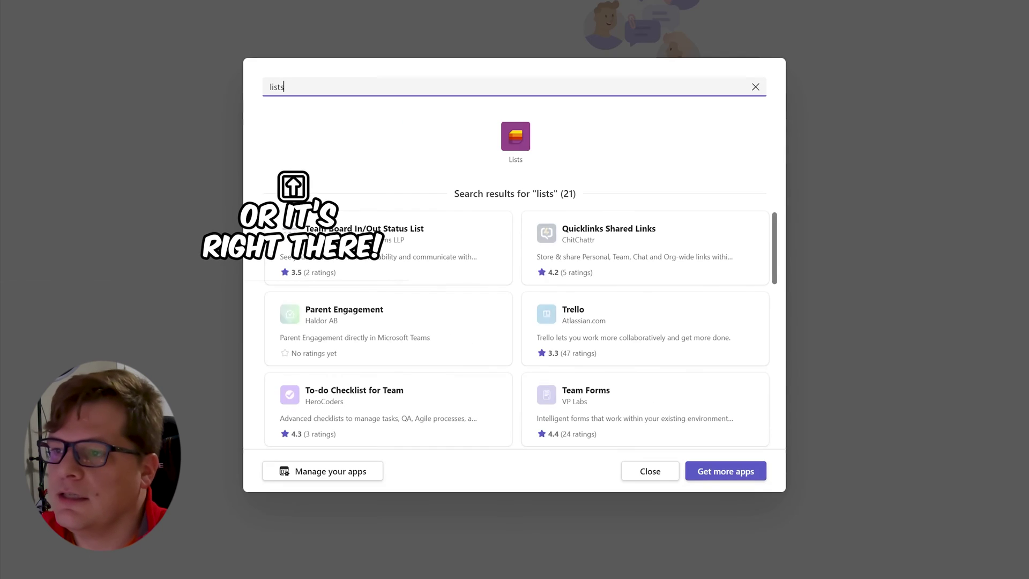
{"action": "left_click", "coordinate": [516, 143]}
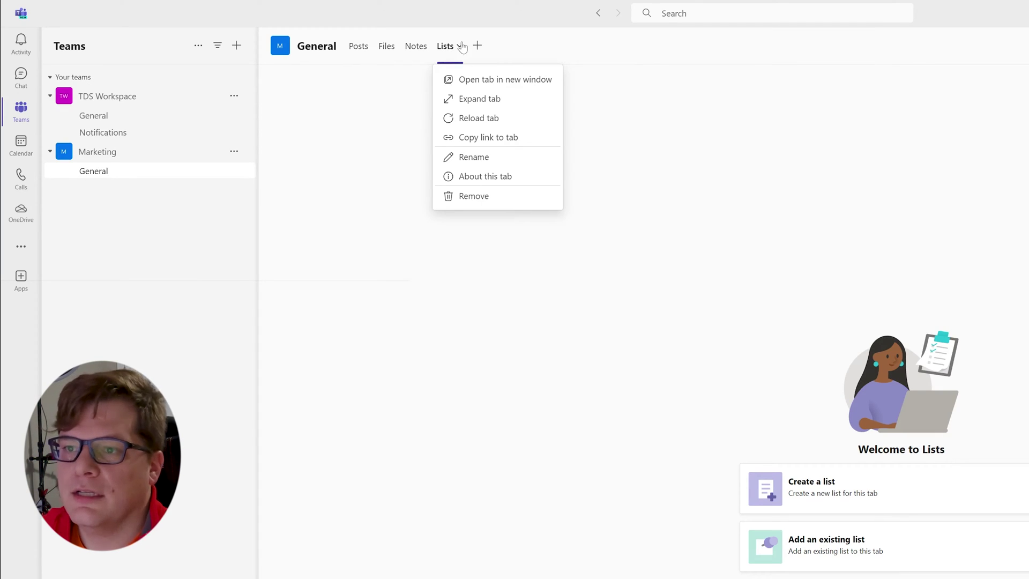
- Dismiss the tab options menu and choose Create a list on the Lists welcome page
{"action": "left_click", "coordinate": [522, 75]}
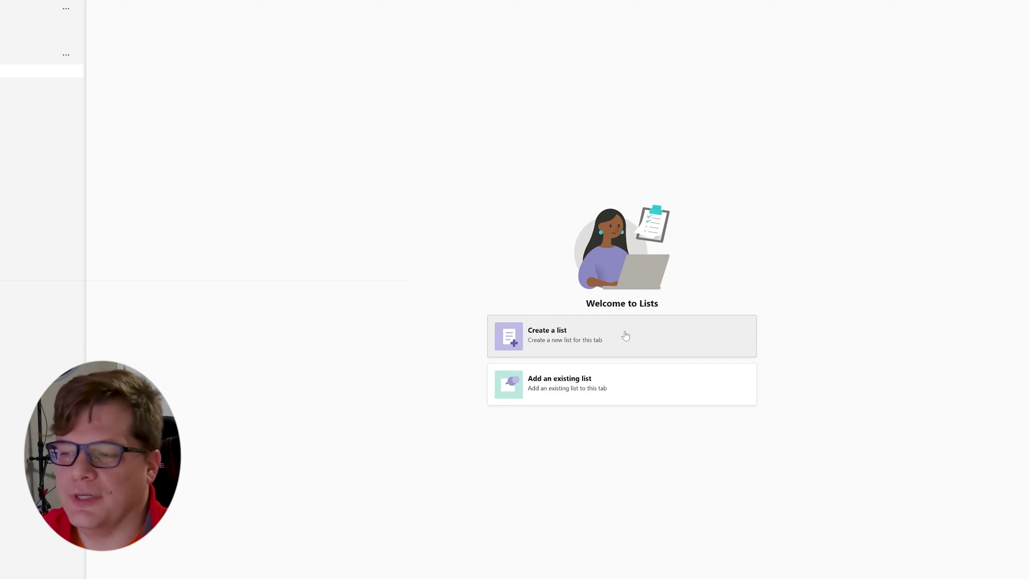
{"action": "left_click", "coordinate": [556, 346]}
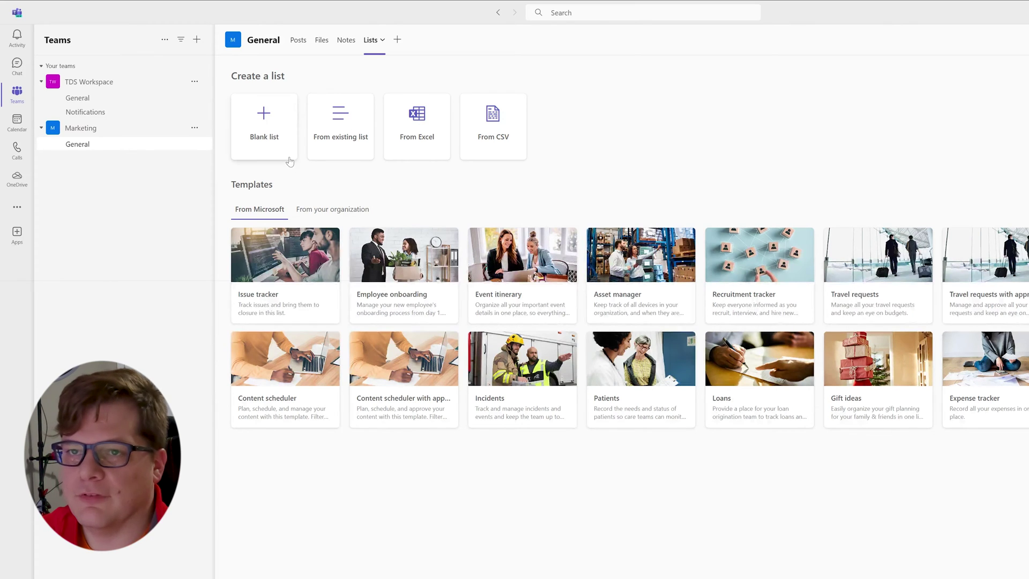
- Create blank list 'Power BI Demo List' with description 'SAme', green colour and a new icon
{"action": "left_click", "coordinate": [284, 155]}
{"action": "type", "text": "Po"}
{"action": "type", "text": "we"}
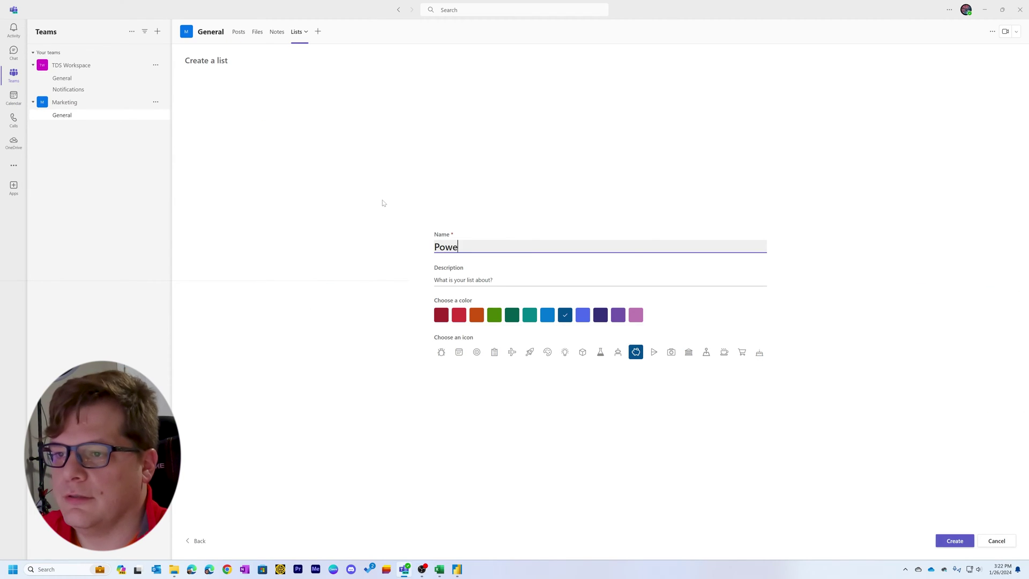
{"action": "type", "text": "r BI De"}
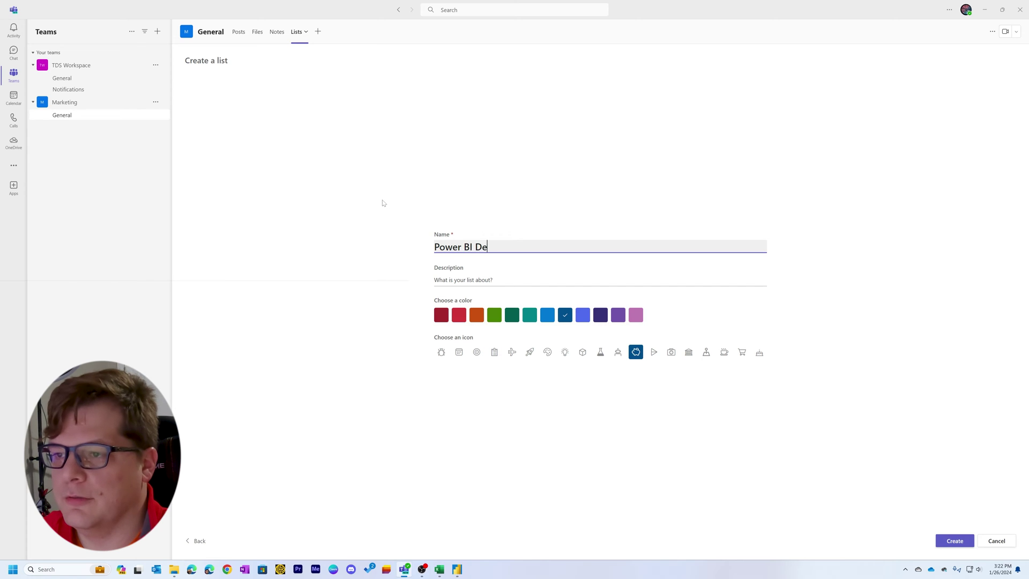
{"action": "type", "text": "mo List"}
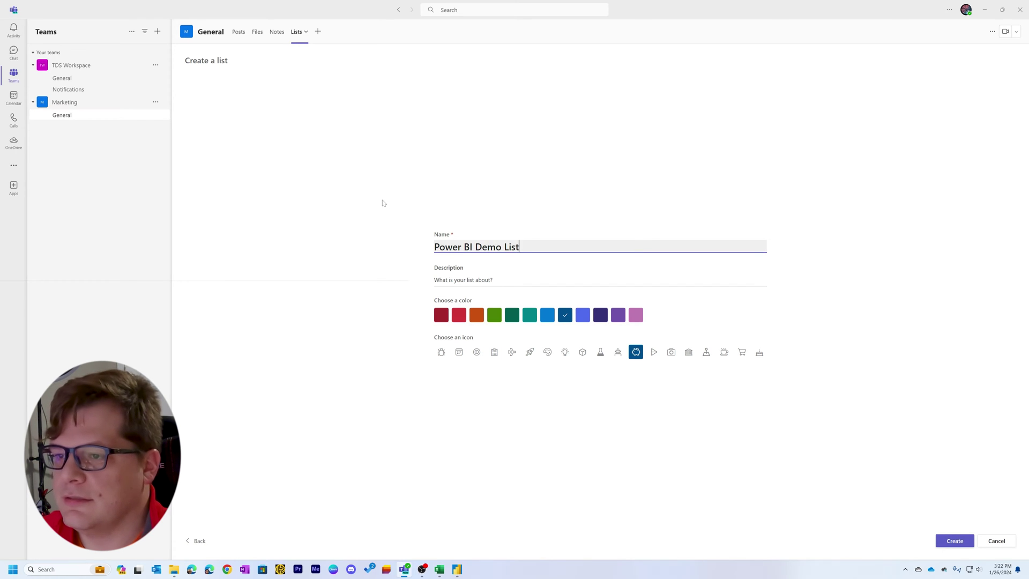
{"action": "key", "text": "Tab"}
{"action": "type", "text": "SAme"}
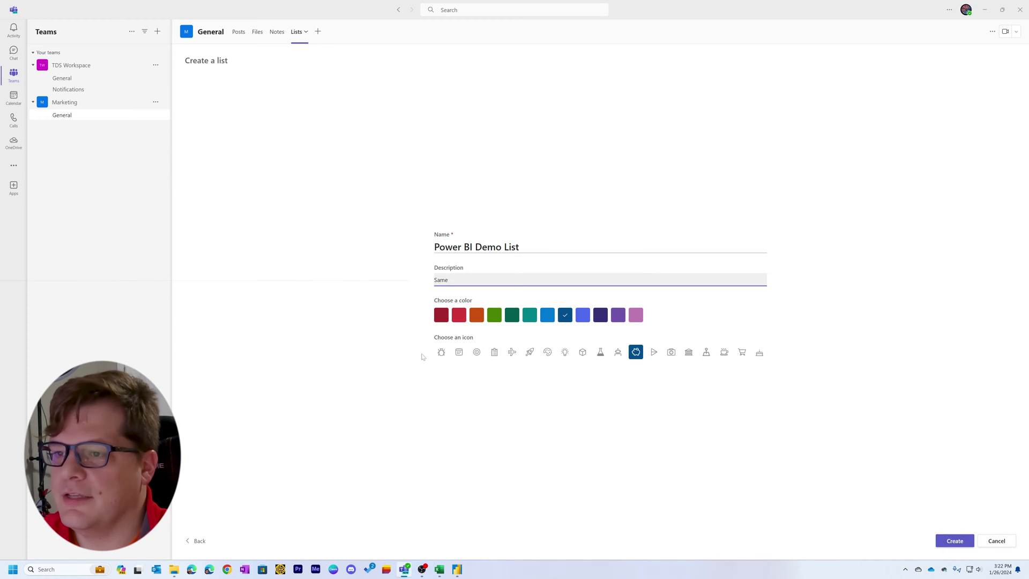
{"action": "left_click", "coordinate": [493, 316]}
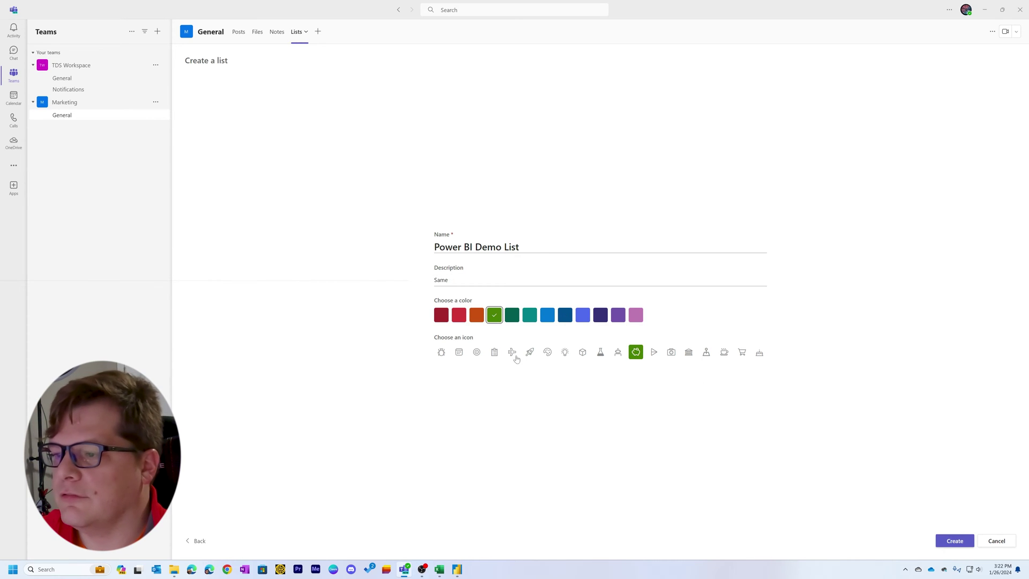
{"action": "left_click", "coordinate": [724, 357]}
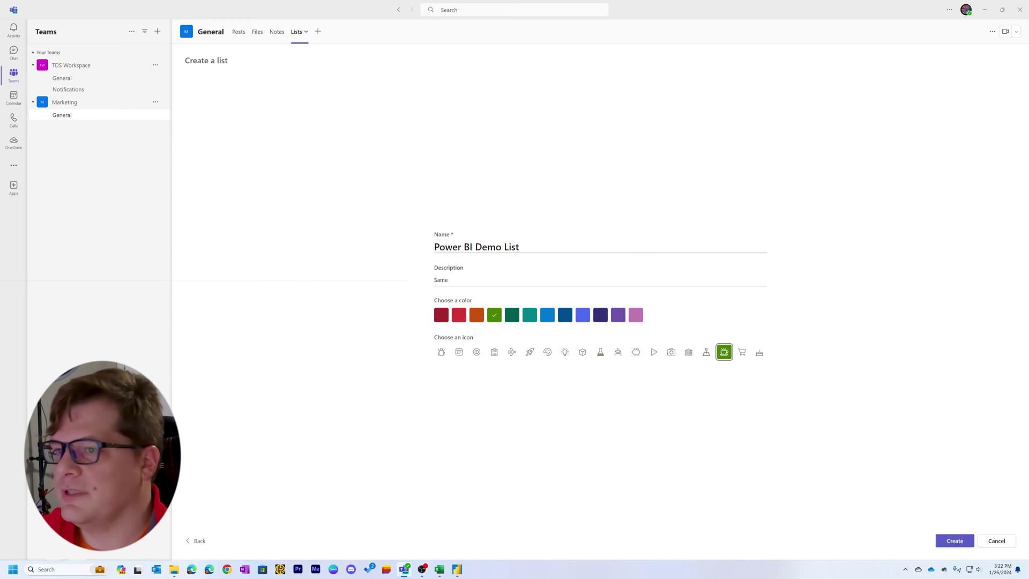
{"action": "left_click", "coordinate": [954, 541]}
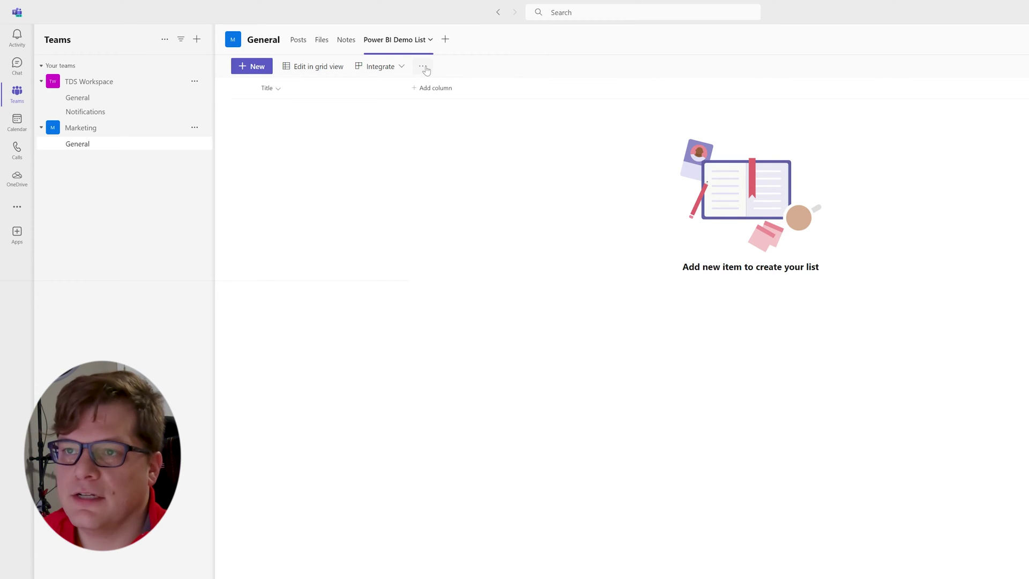
- Open Power BI Demo List in SharePoint from the list's more-options menu, closing the Next steps panel
{"action": "left_click", "coordinate": [422, 67]}
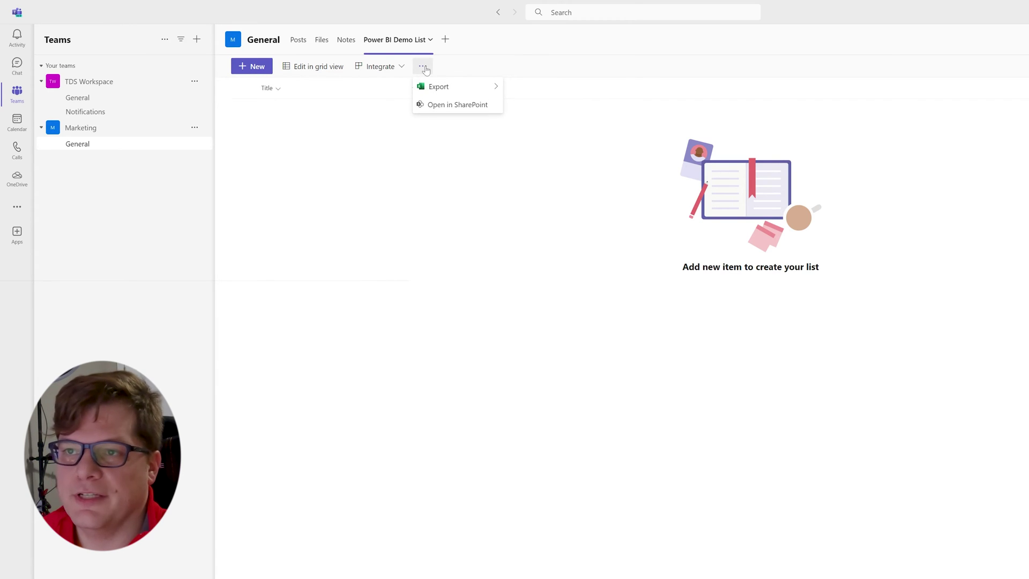
{"action": "left_click", "coordinate": [453, 105]}
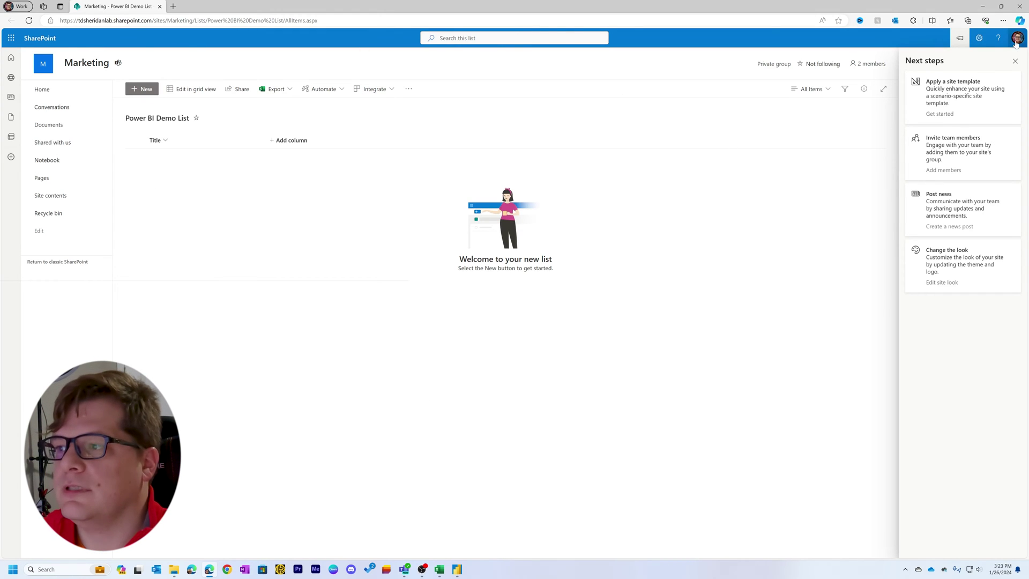
{"action": "left_click", "coordinate": [1015, 61]}
- Snap Edge left and Excel right, then rename the Title column to ProductKey
{"action": "key", "text": "super+Left"}
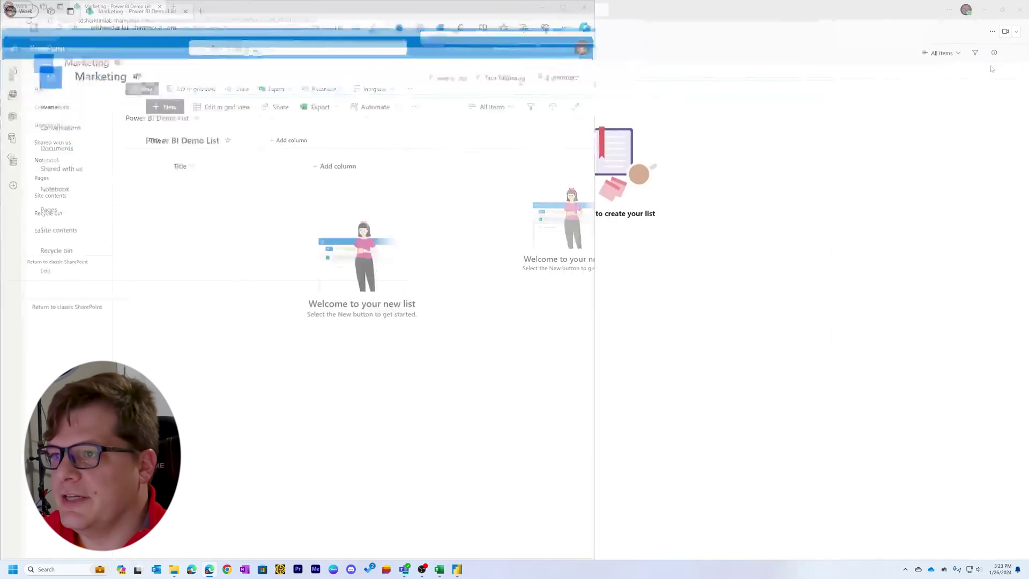
{"action": "left_click", "coordinate": [887, 212]}
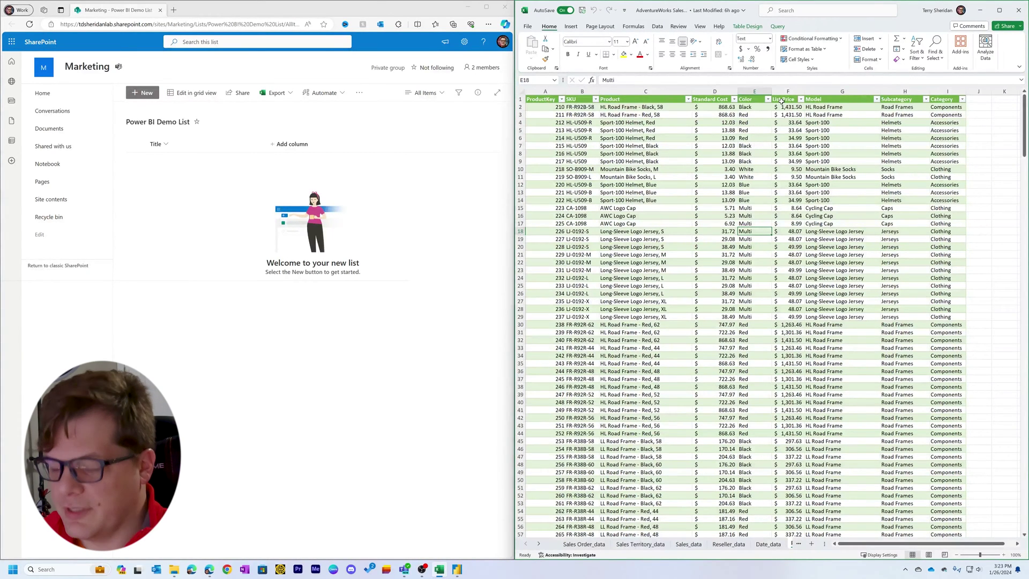
{"action": "right_click", "coordinate": [209, 148]}
{"action": "left_click", "coordinate": [166, 146]}
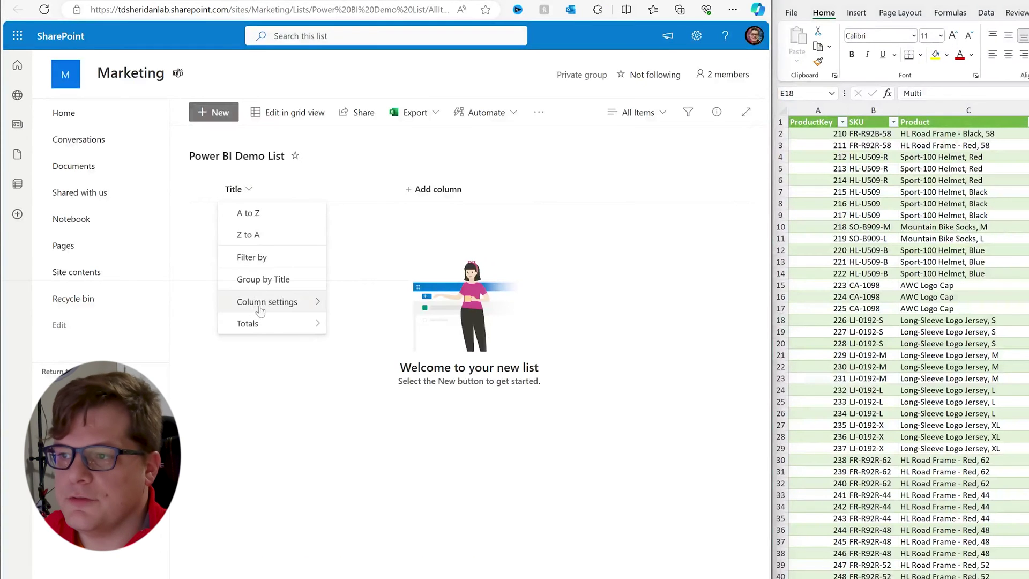
{"action": "mouse_move", "coordinate": [179, 217]}
{"action": "left_click", "coordinate": [233, 220]}
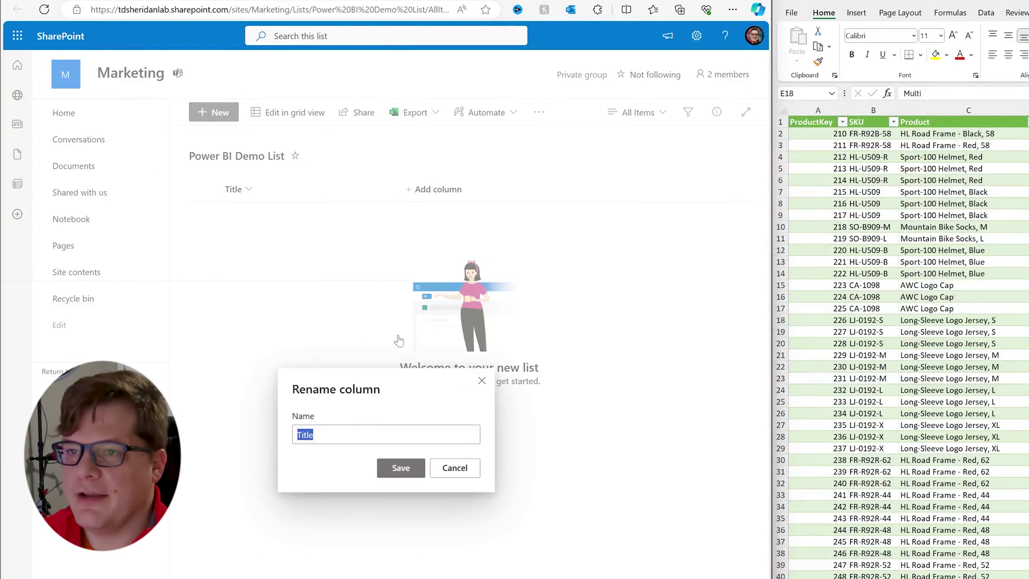
{"action": "type", "text": "ProductKey"}
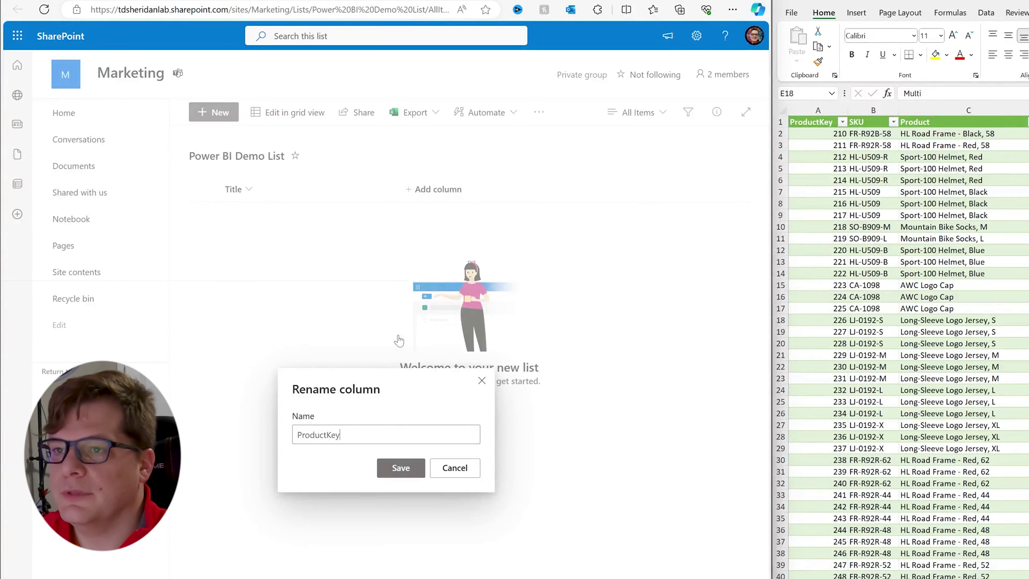
{"action": "key", "text": "Return"}
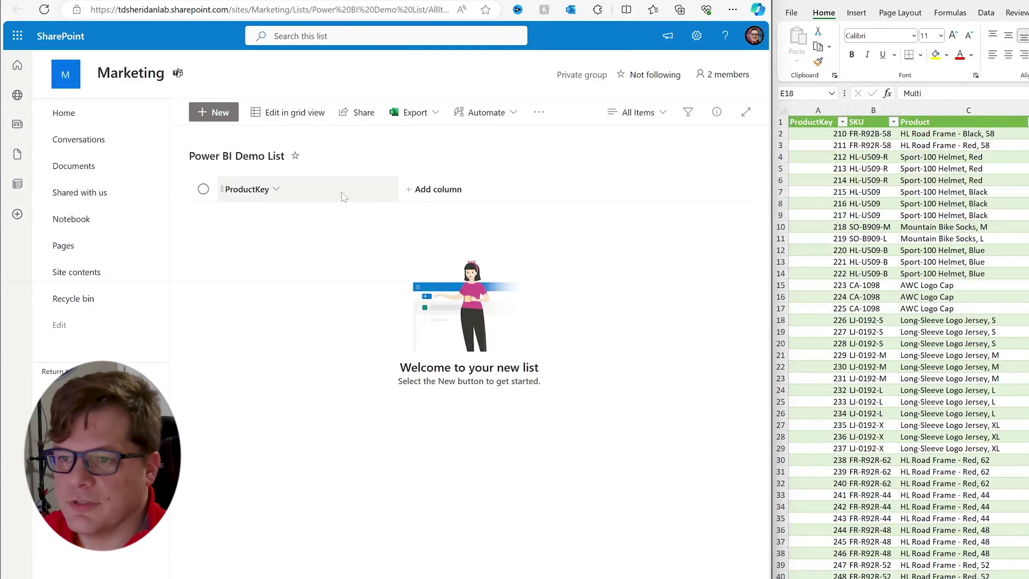
- Add a single-line text column named SKU to the list
{"action": "left_click", "coordinate": [437, 189]}
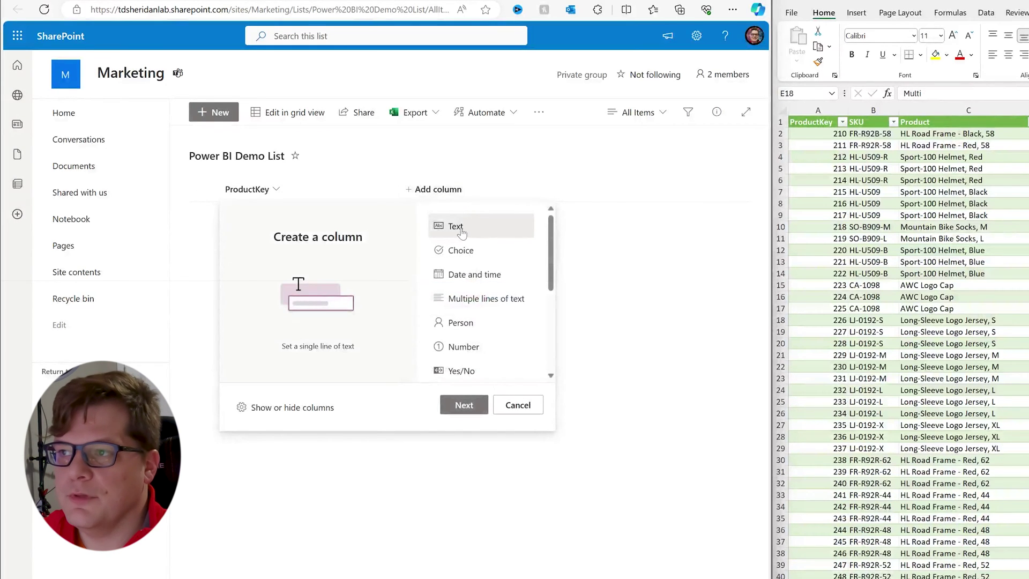
{"action": "left_click", "coordinate": [463, 404]}
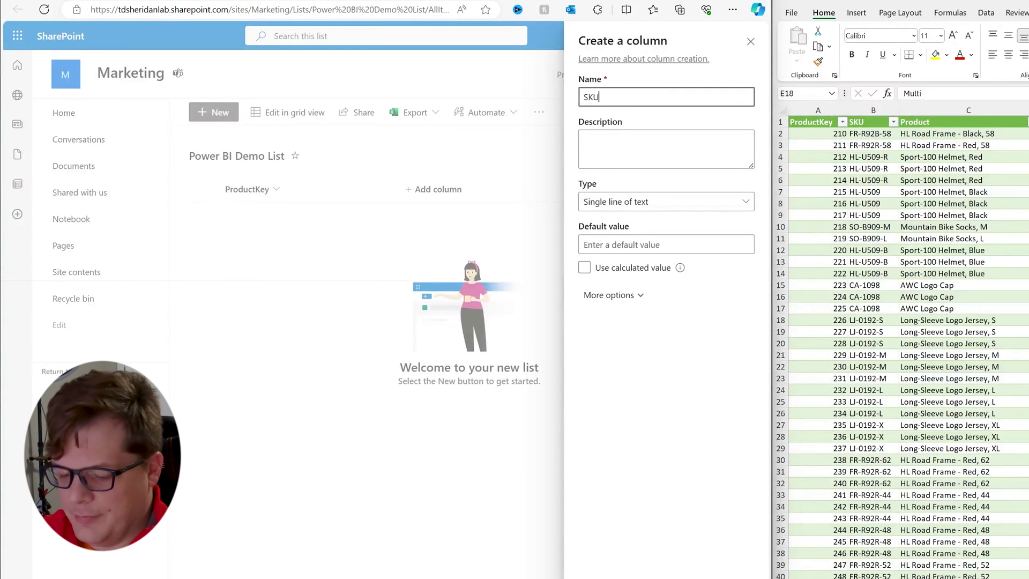
{"action": "key", "text": "Return"}
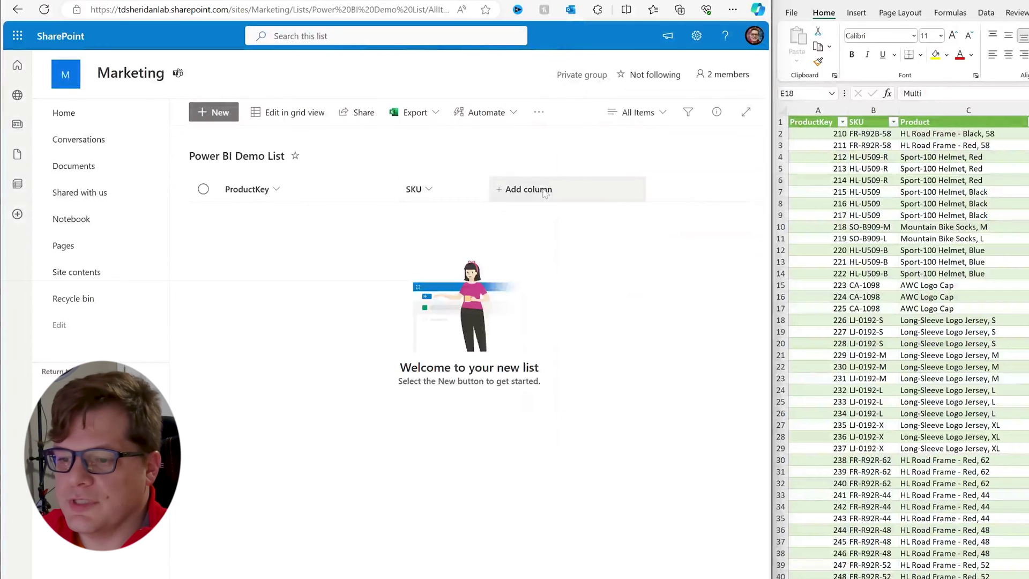
{"action": "left_click", "coordinate": [525, 189]}
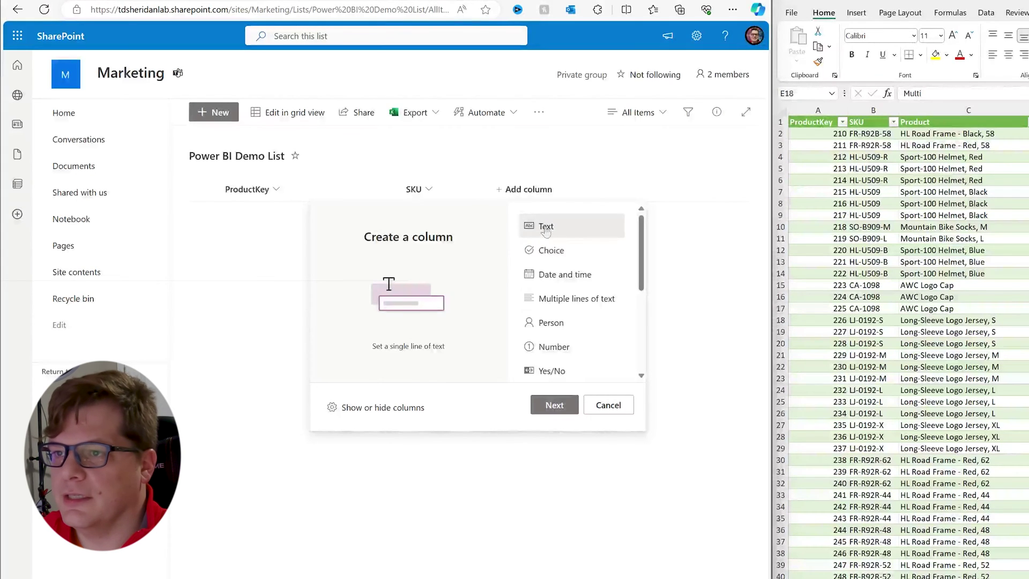
- Continue adding Excel-matching columns, naming them Standard Cost and Category
{"action": "left_click", "coordinate": [552, 405]}
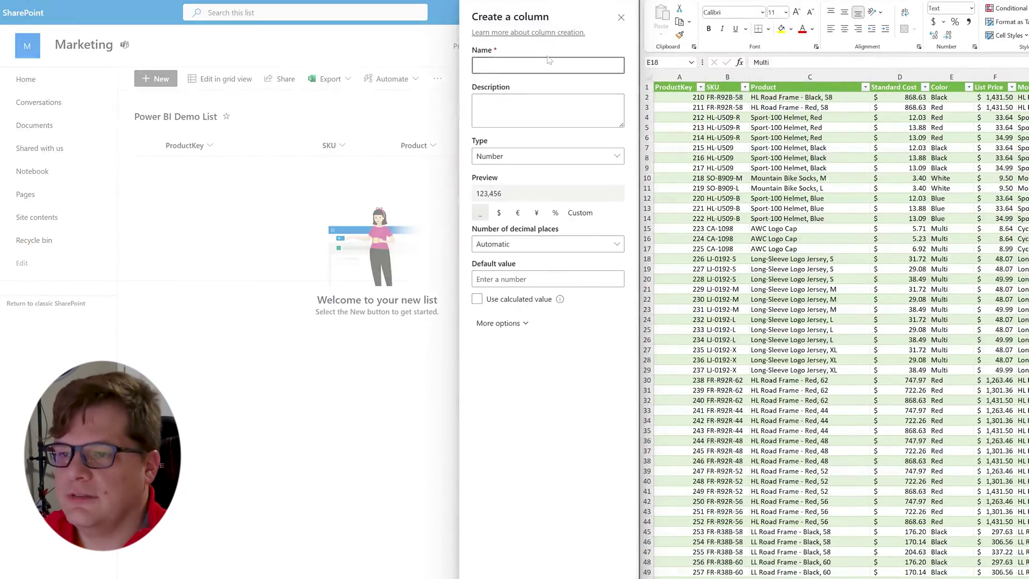
{"action": "type", "text": "Standard Costs"}
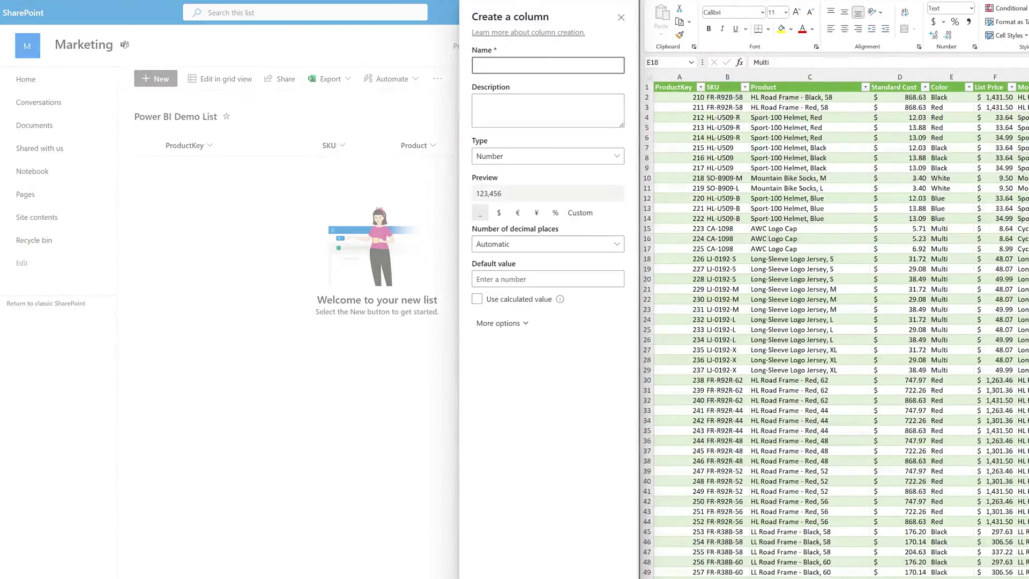
{"action": "type", "text": "Standard Cost"}
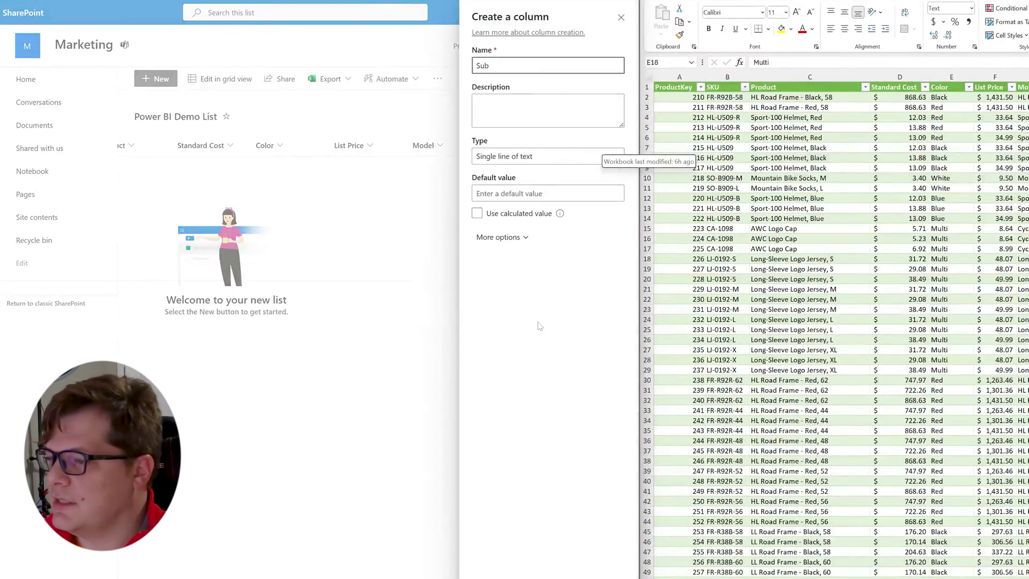
{"action": "type", "text": "category"}
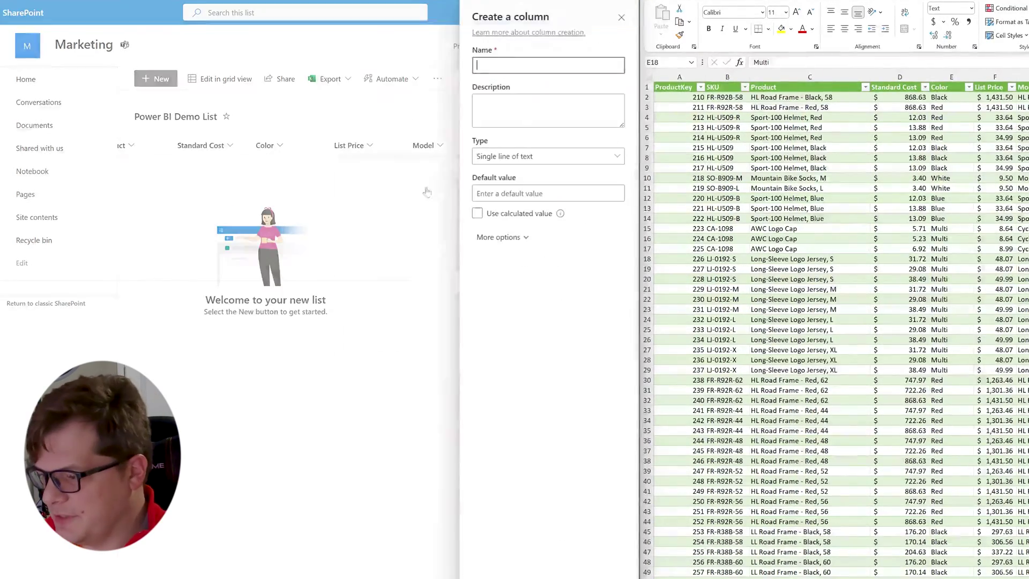
{"action": "type", "text": "Category"}
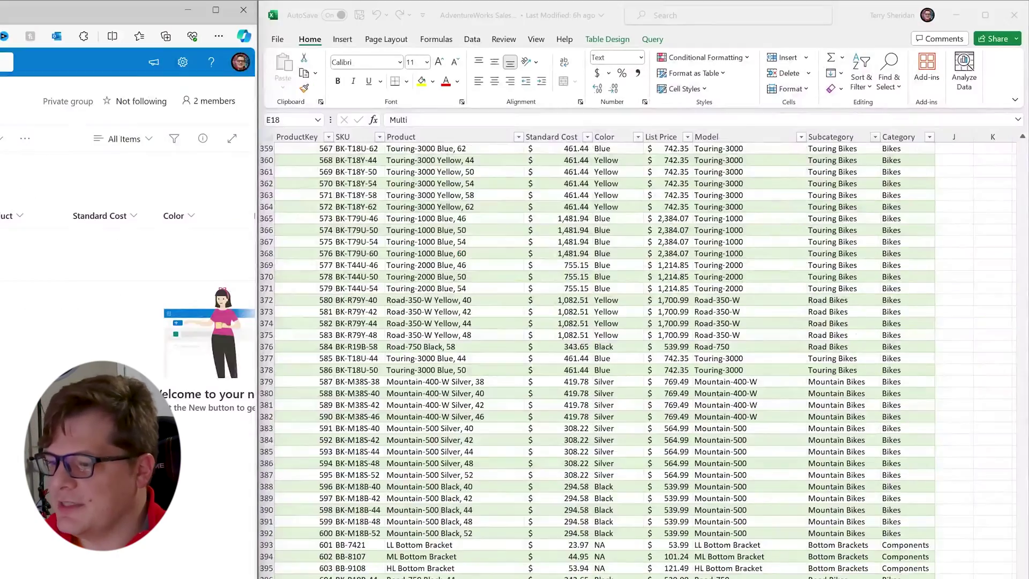
{"action": "scroll", "coordinate": [590, 353], "scroll_direction": "up", "scroll_amount": 20}
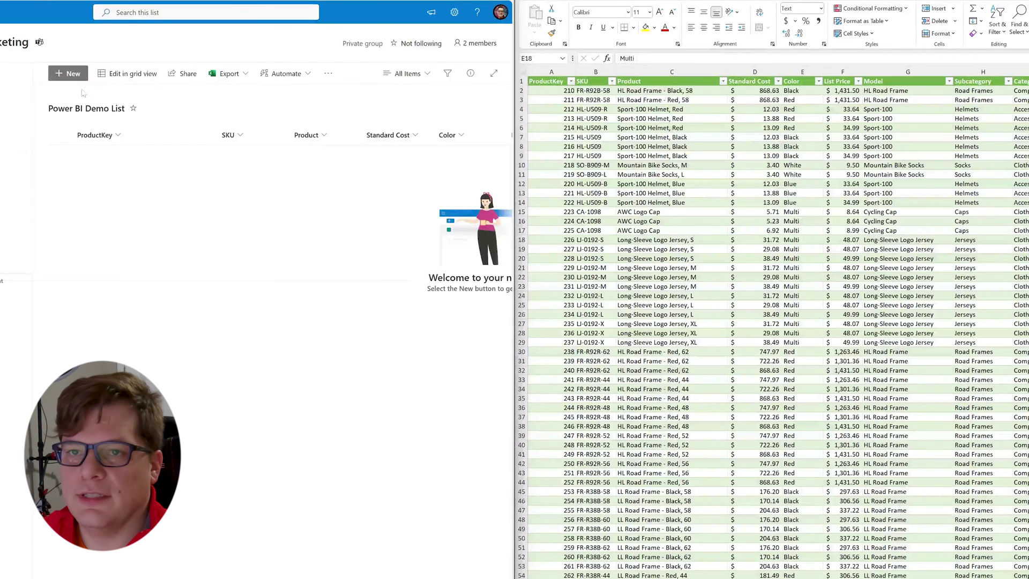
- In grid view, paste Excel's first product row (ProductKey 210, all nine columns) into the list
{"action": "left_click", "coordinate": [121, 75]}
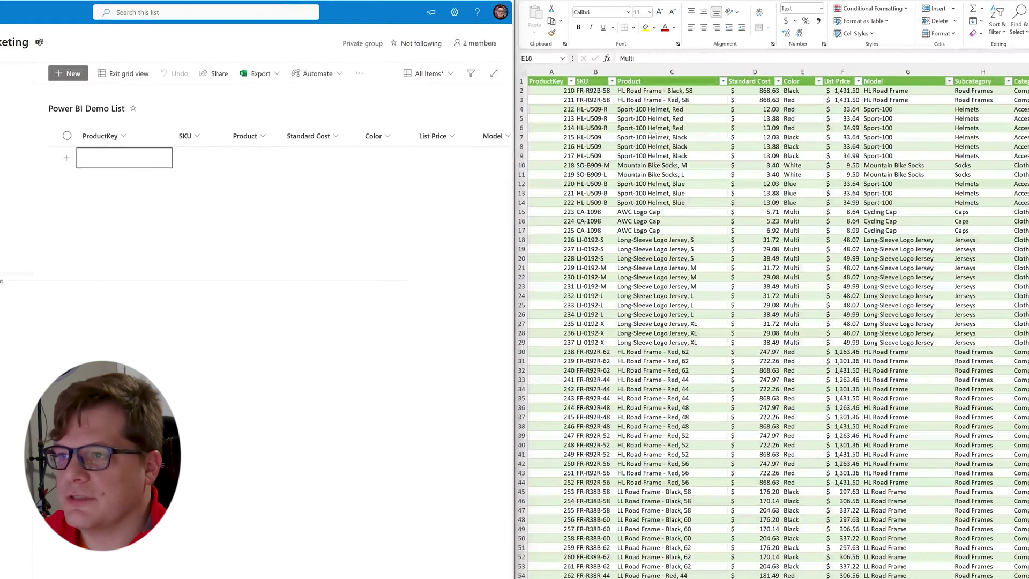
{"action": "left_click", "coordinate": [550, 90]}
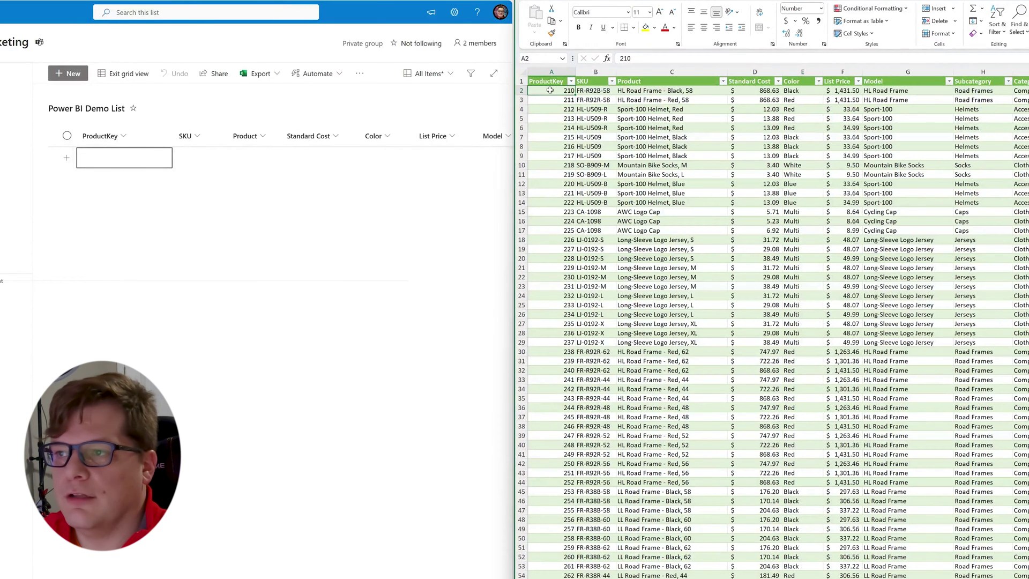
{"action": "key", "text": "shift+Right"}
{"action": "key", "text": "shift+Right"}
{"action": "key", "text": "shift+Right"}
{"action": "key", "text": "shift+Right"}
{"action": "key", "text": "shift+Right"}
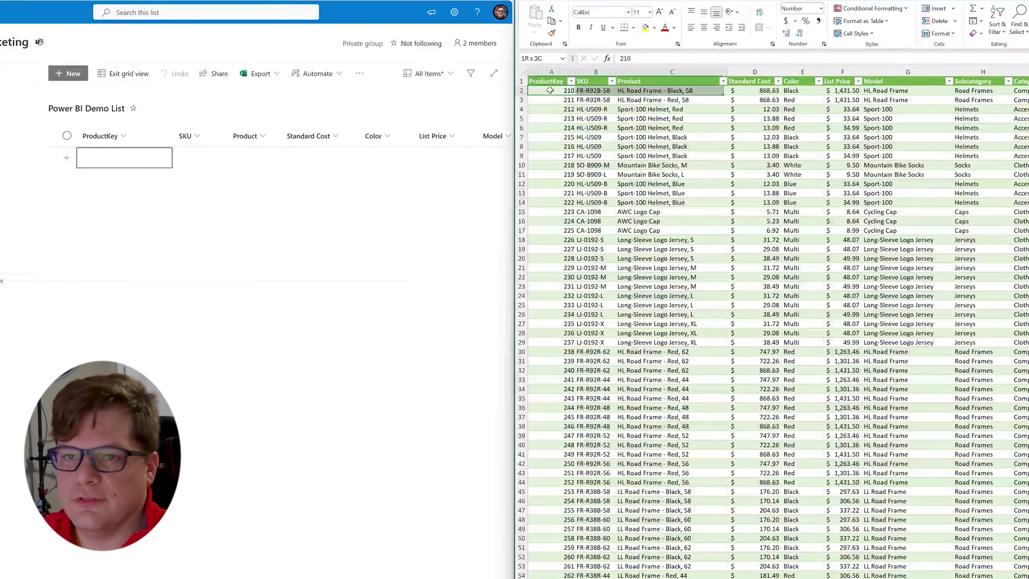
{"action": "key", "text": "shift+Right"}
{"action": "key", "text": "shift+Right"}
{"action": "key", "text": "shift+Right"}
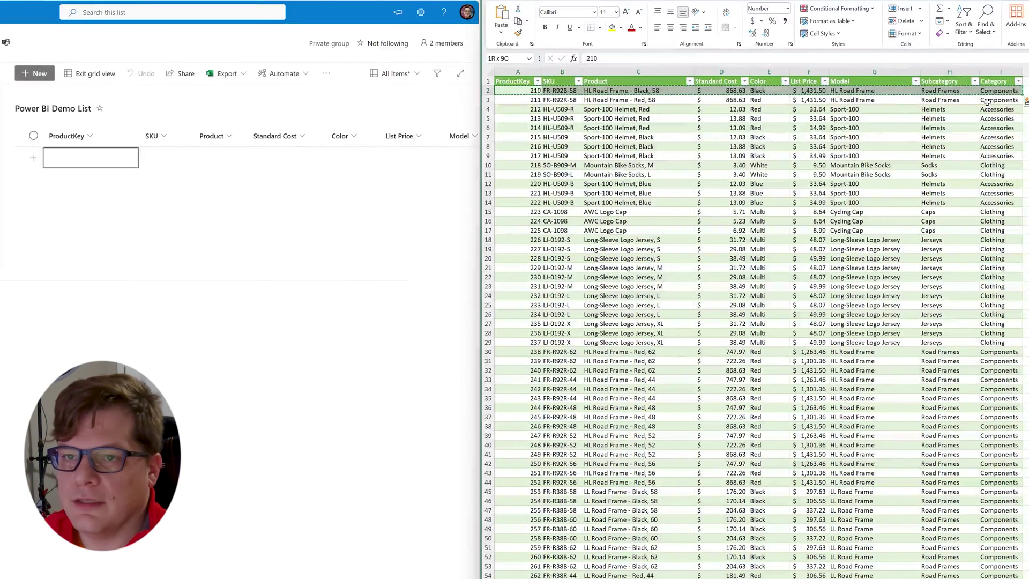
{"action": "left_click", "coordinate": [194, 184]}
{"action": "key", "text": "ctrl+v"}
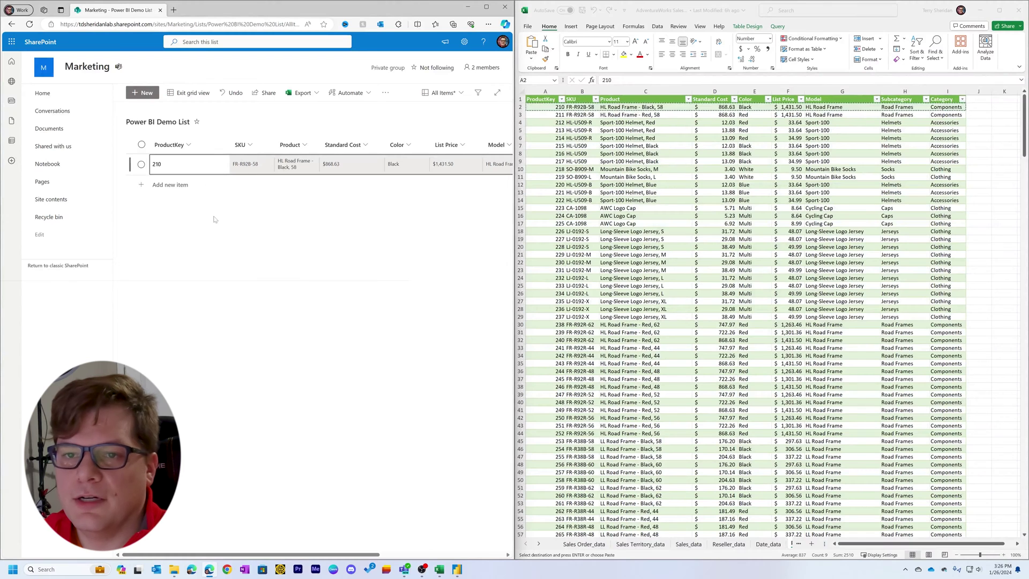
{"action": "left_click", "coordinate": [171, 185]}
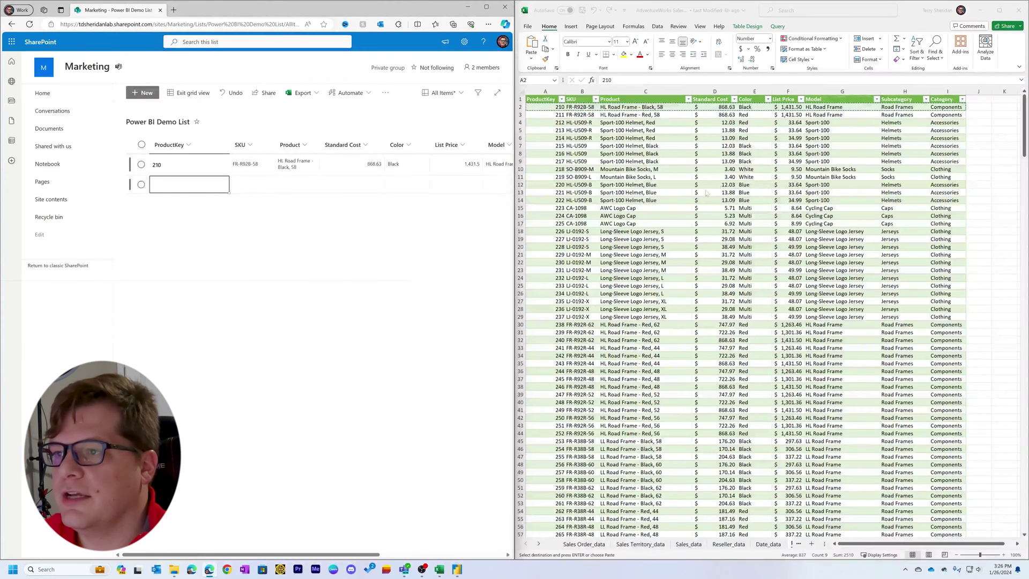
- Select Excel product rows from ProductKey 211 to the last row and paste them into the next grid row
{"action": "left_click", "coordinate": [542, 115]}
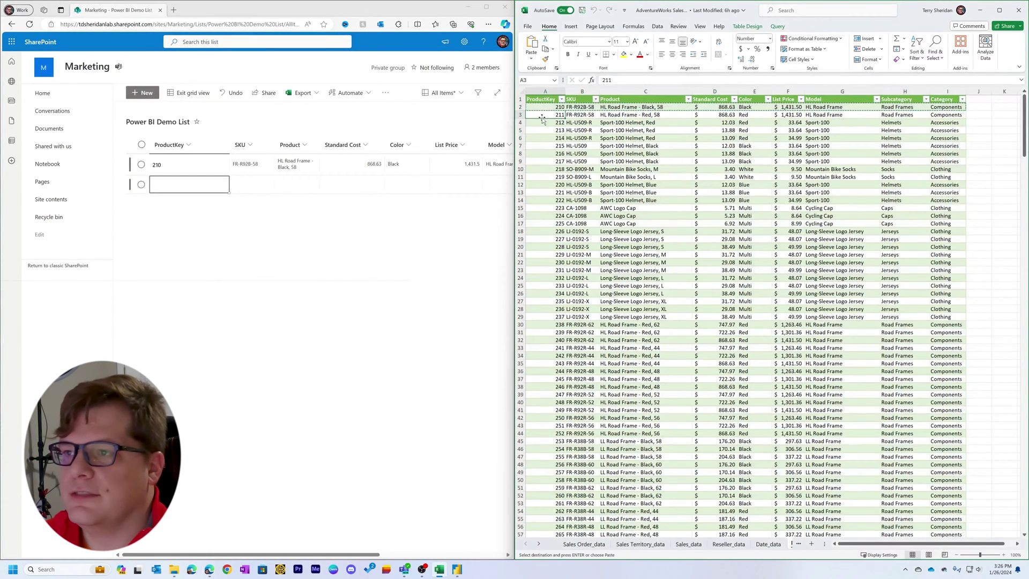
{"action": "key", "text": "shift+Right"}
{"action": "key", "text": "shift+Right"}
{"action": "key", "text": "shift+Right"}
{"action": "key", "text": "shift+Right"}
{"action": "key", "text": "shift+Right"}
{"action": "key", "text": "shift+Right"}
{"action": "key", "text": "shift+Right"}
{"action": "key", "text": "shift+Right"}
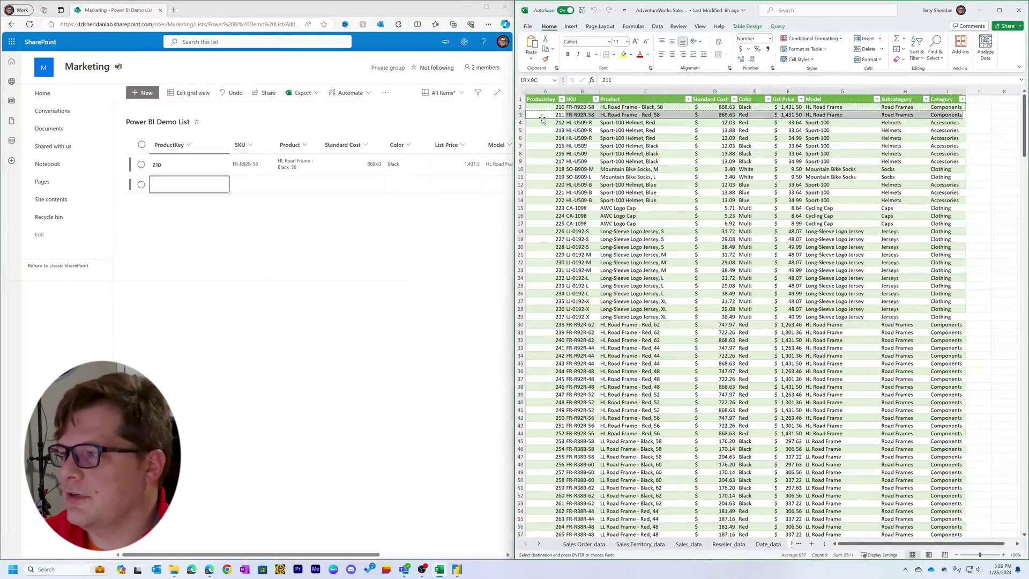
{"action": "key", "text": "ctrl+shift+Down"}
{"action": "scroll", "coordinate": [542, 119], "scroll_direction": "down", "scroll_amount": 15}
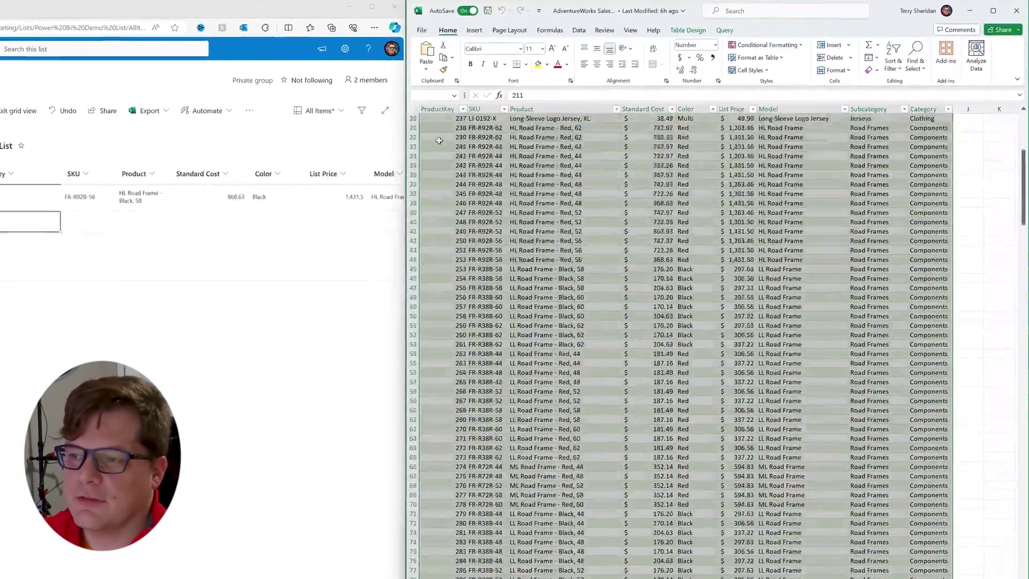
{"action": "scroll", "coordinate": [399, 150], "scroll_direction": "down", "scroll_amount": 20}
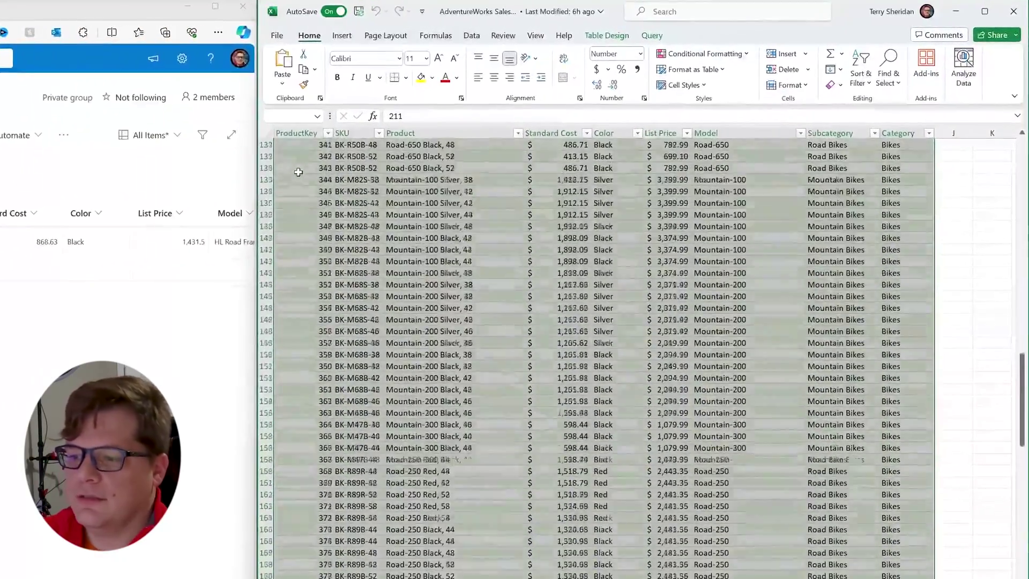
{"action": "scroll", "coordinate": [299, 172], "scroll_direction": "down", "scroll_amount": 20}
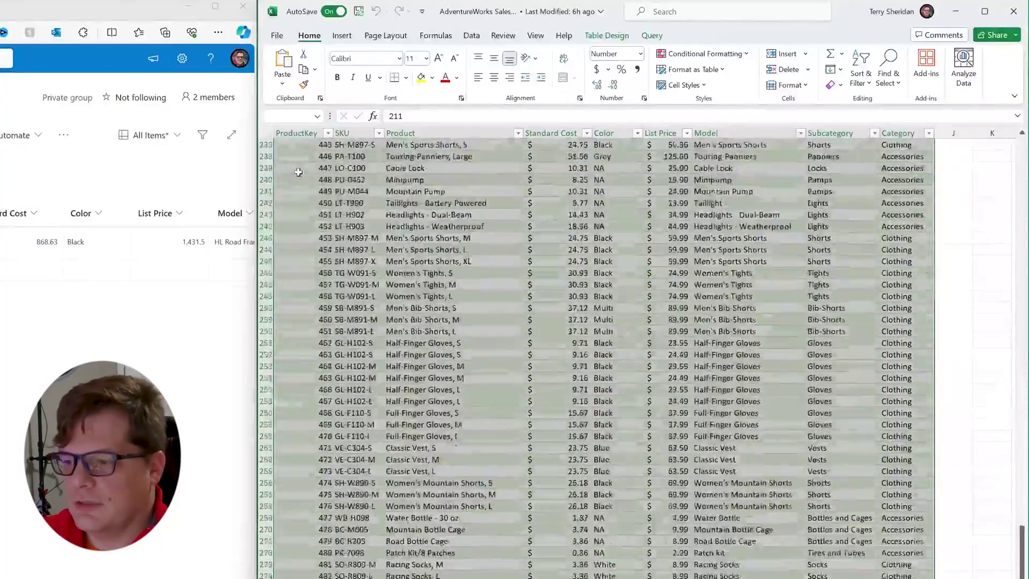
{"action": "scroll", "coordinate": [298, 172], "scroll_direction": "down", "scroll_amount": 20}
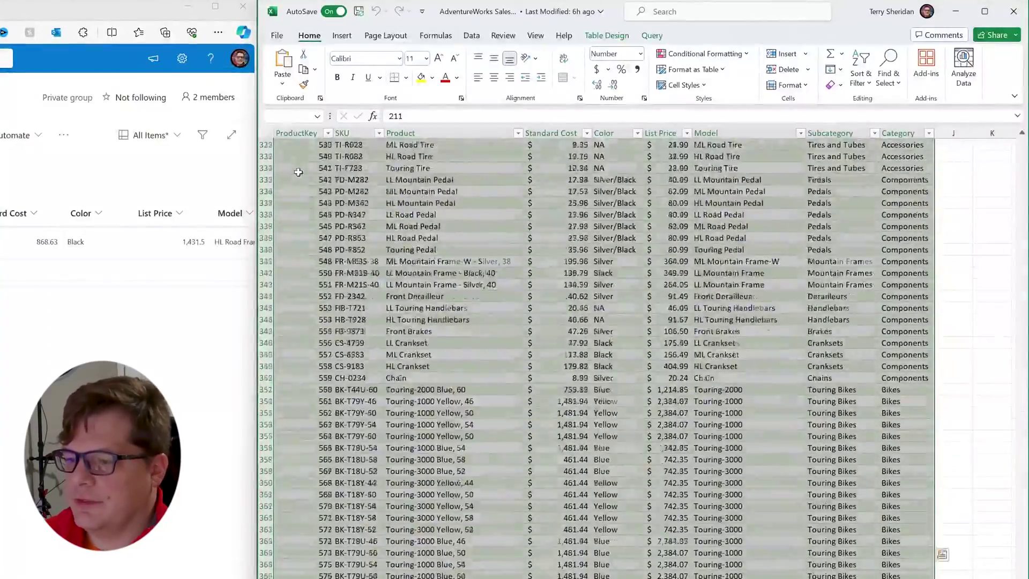
{"action": "scroll", "coordinate": [299, 172], "scroll_direction": "down", "scroll_amount": 1}
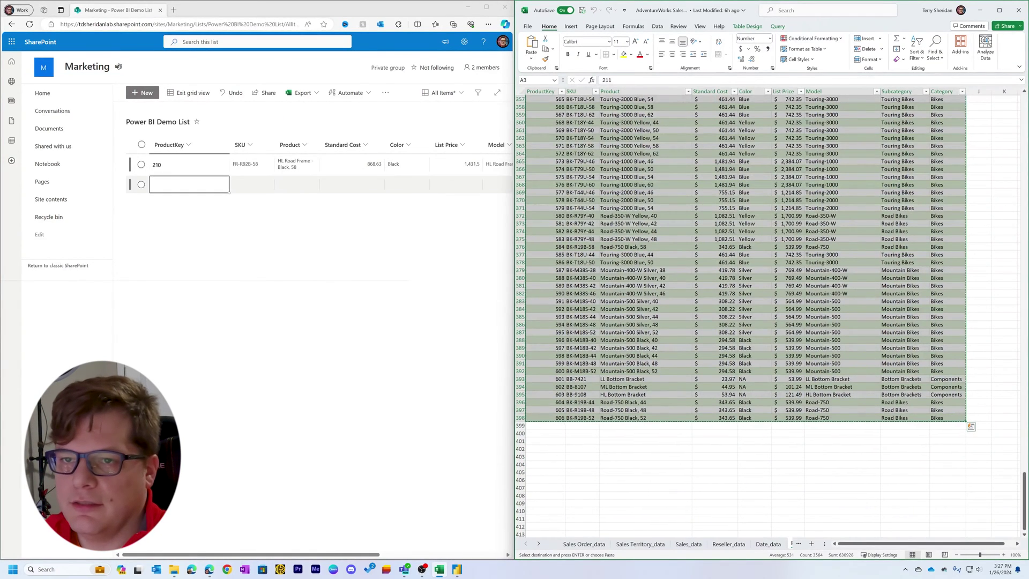
{"action": "left_click", "coordinate": [189, 185]}
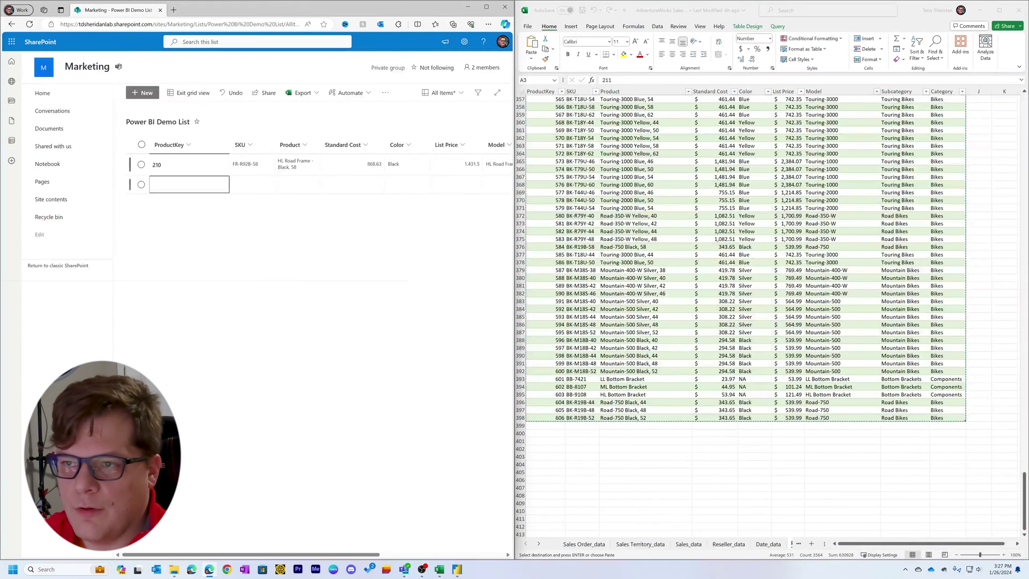
{"action": "left_click_drag", "start_coordinate": [146, 554], "coordinate": [270, 554]}
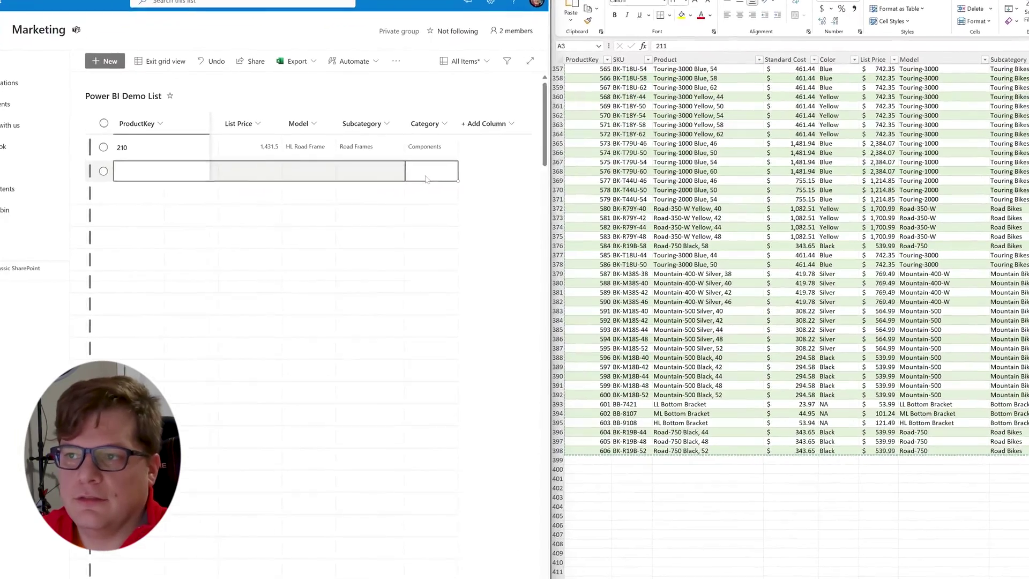
{"action": "left_click", "coordinate": [426, 179]}
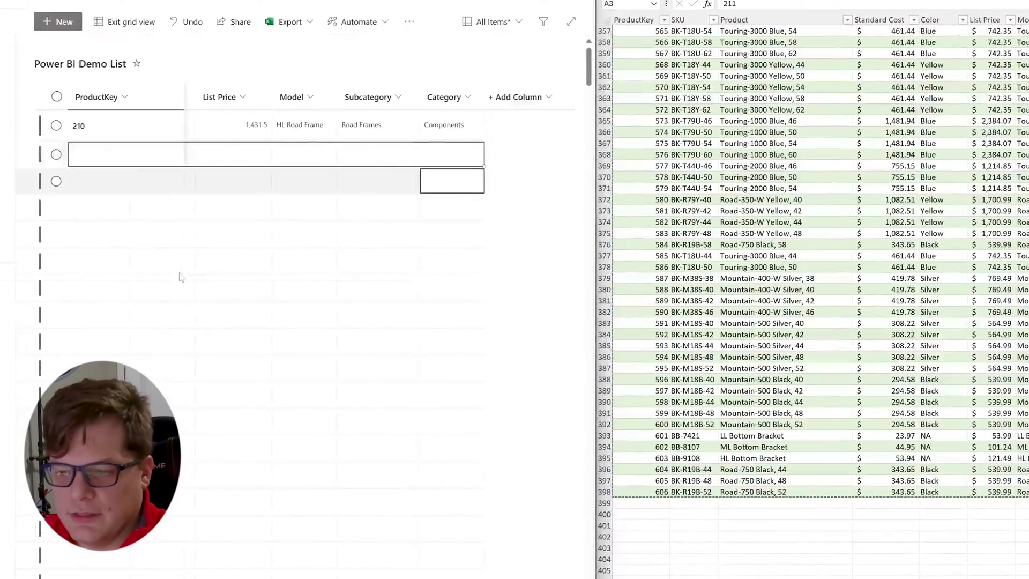
{"action": "key", "text": "ctrl+v"}
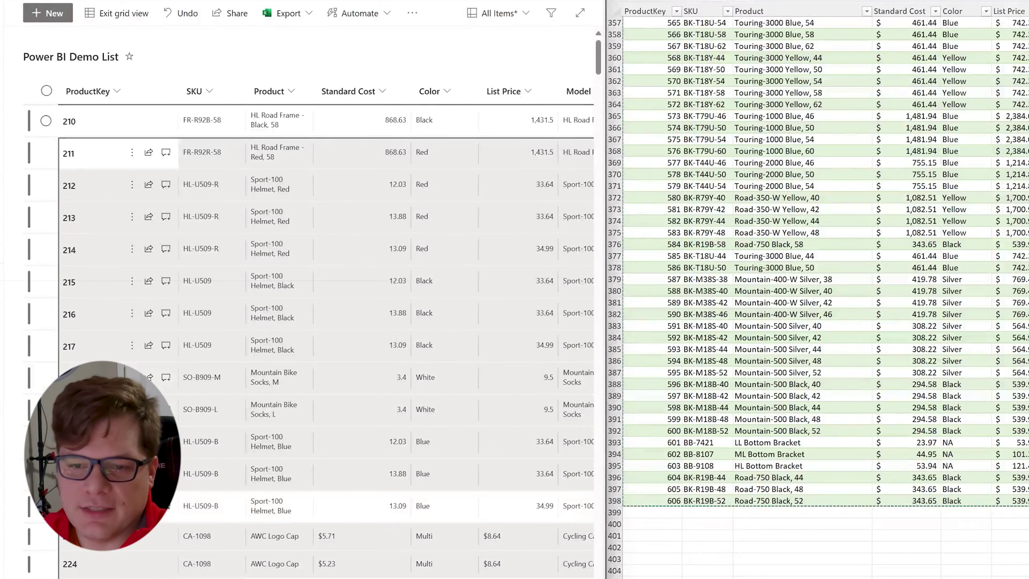
- Scroll down the grid, selecting pasted cells while rows save until ProductKey 606 appears
{"action": "left_click", "coordinate": [280, 184]}
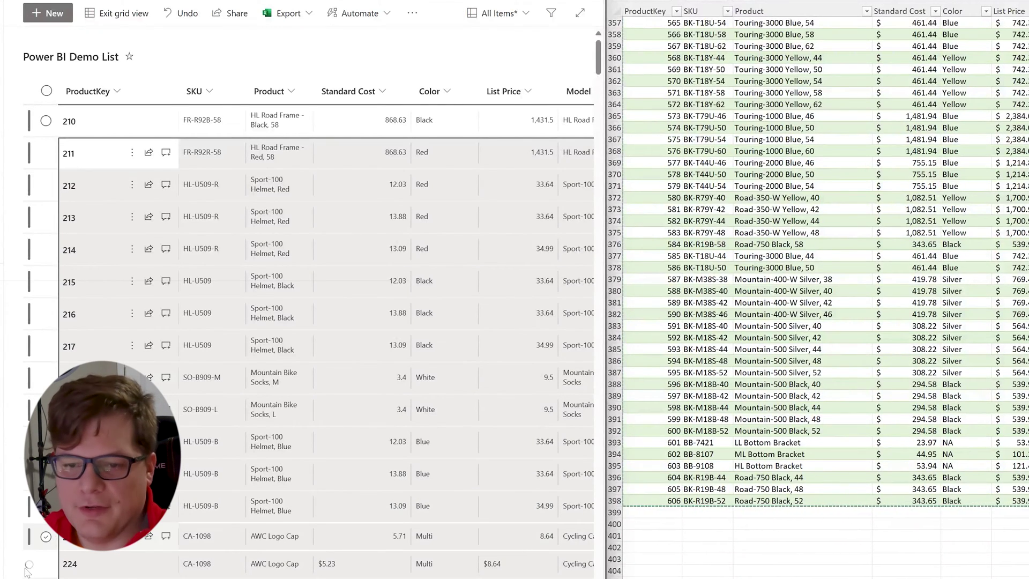
{"action": "scroll", "coordinate": [218, 533], "scroll_direction": "down", "scroll_amount": 6}
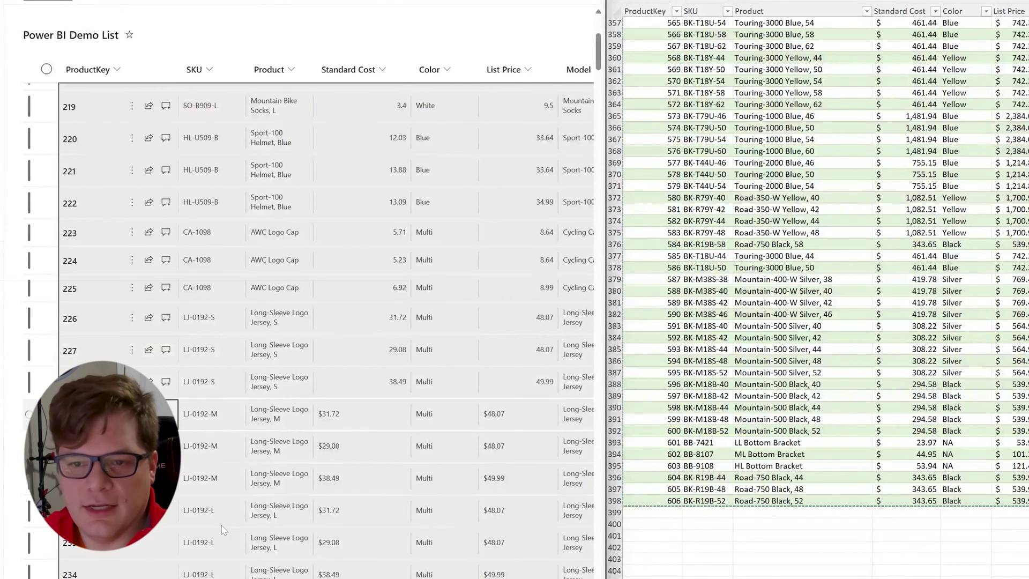
{"action": "left_click", "coordinate": [294, 421]}
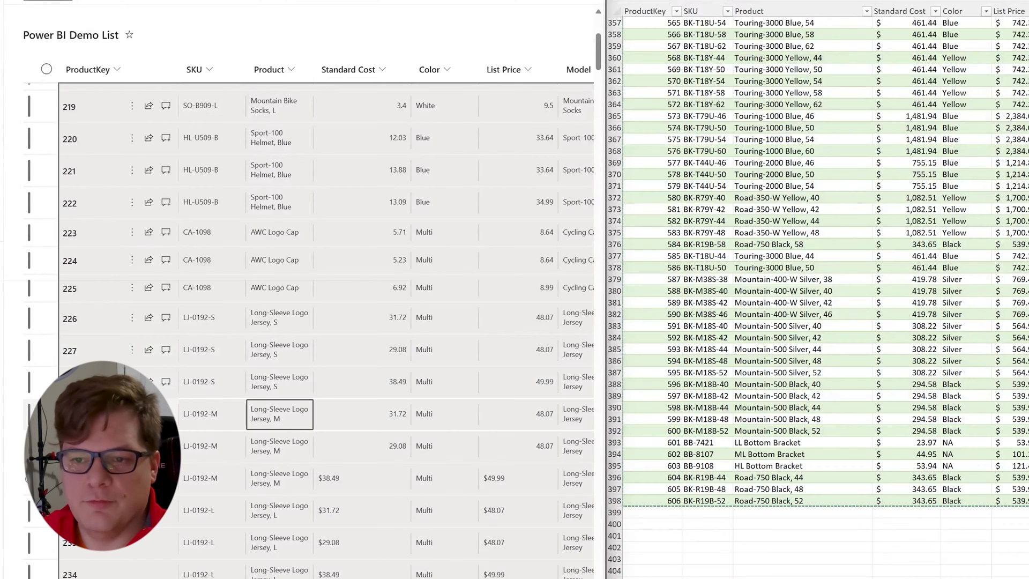
{"action": "left_click", "coordinate": [239, 414]}
{"action": "left_click", "coordinate": [251, 415]}
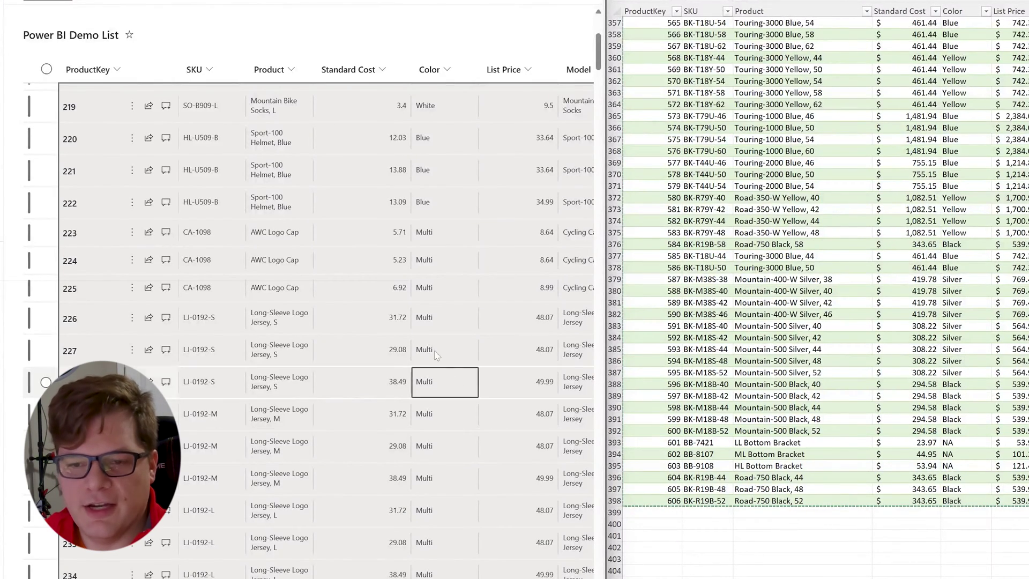
{"action": "scroll", "coordinate": [176, 507], "scroll_direction": "down", "scroll_amount": 8}
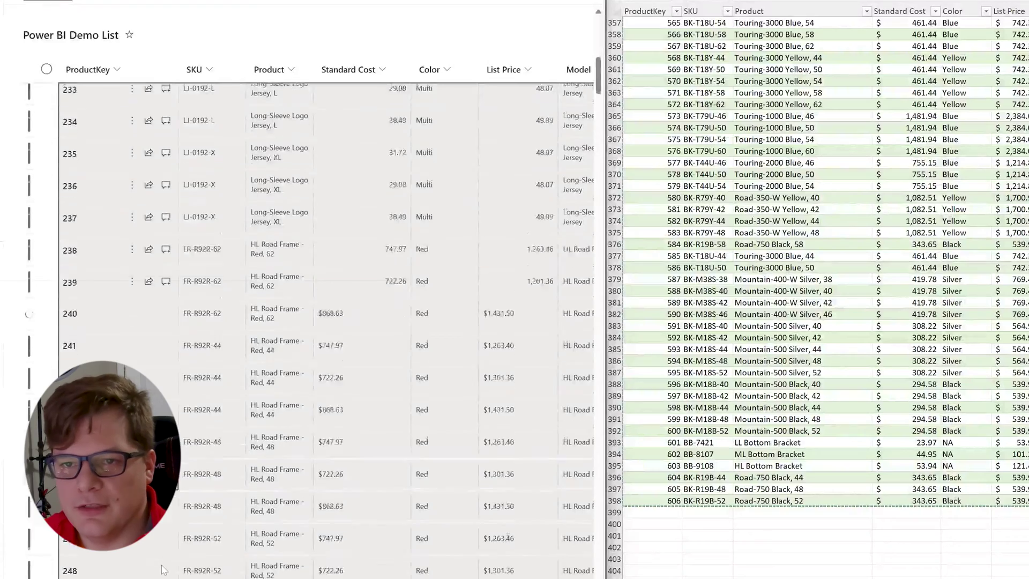
{"action": "scroll", "coordinate": [167, 559], "scroll_direction": "up", "scroll_amount": 5}
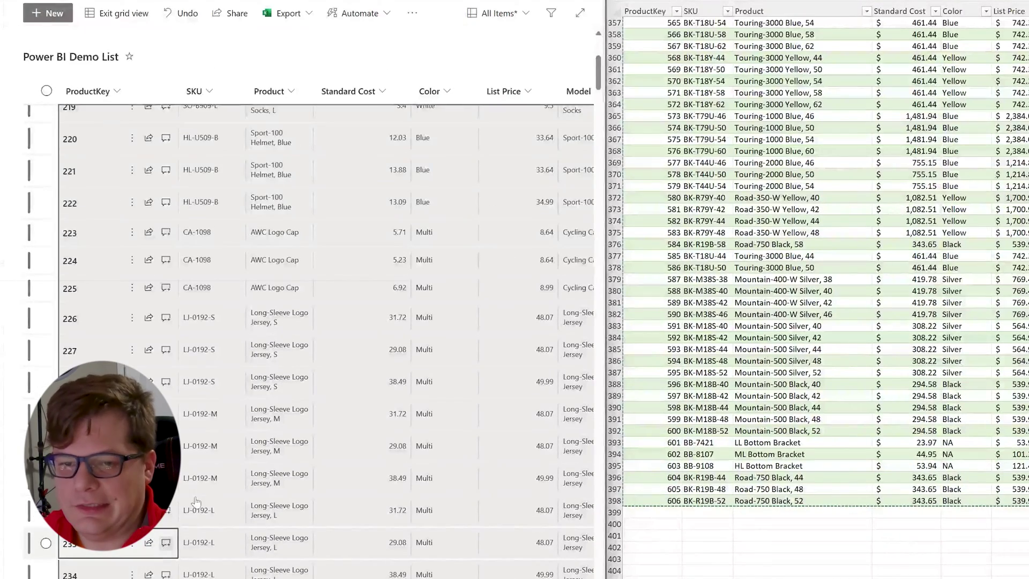
{"action": "left_click", "coordinate": [249, 328]}
{"action": "scroll", "coordinate": [249, 328], "scroll_direction": "down", "scroll_amount": 6}
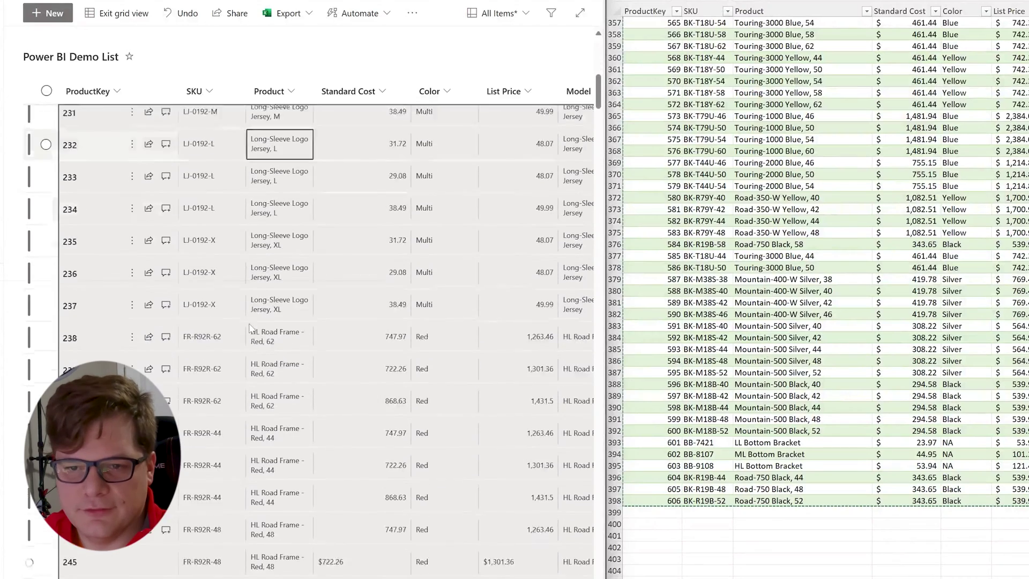
{"action": "scroll", "coordinate": [117, 560], "scroll_direction": "down", "scroll_amount": 1}
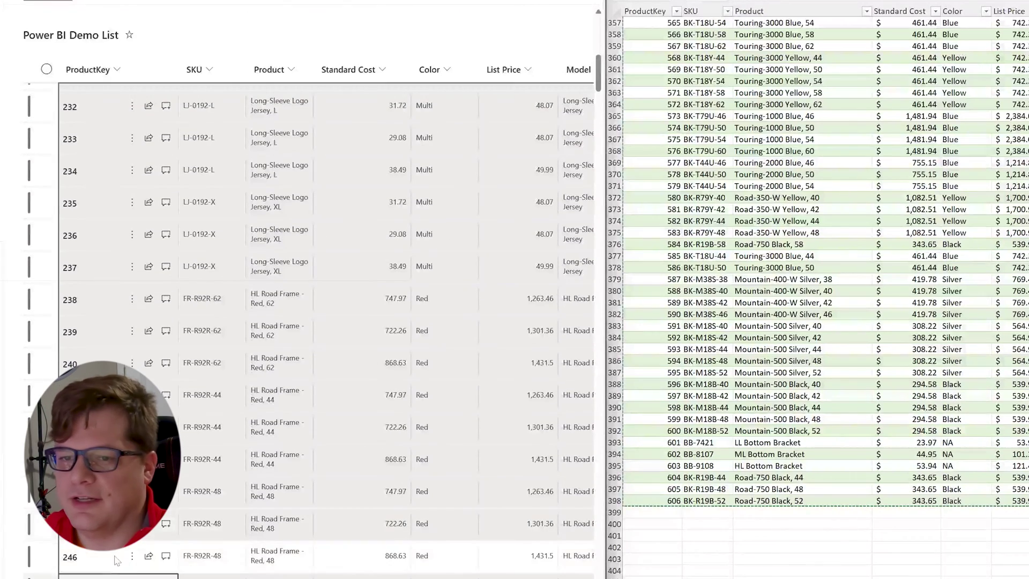
{"action": "scroll", "coordinate": [117, 560], "scroll_direction": "down", "scroll_amount": 3}
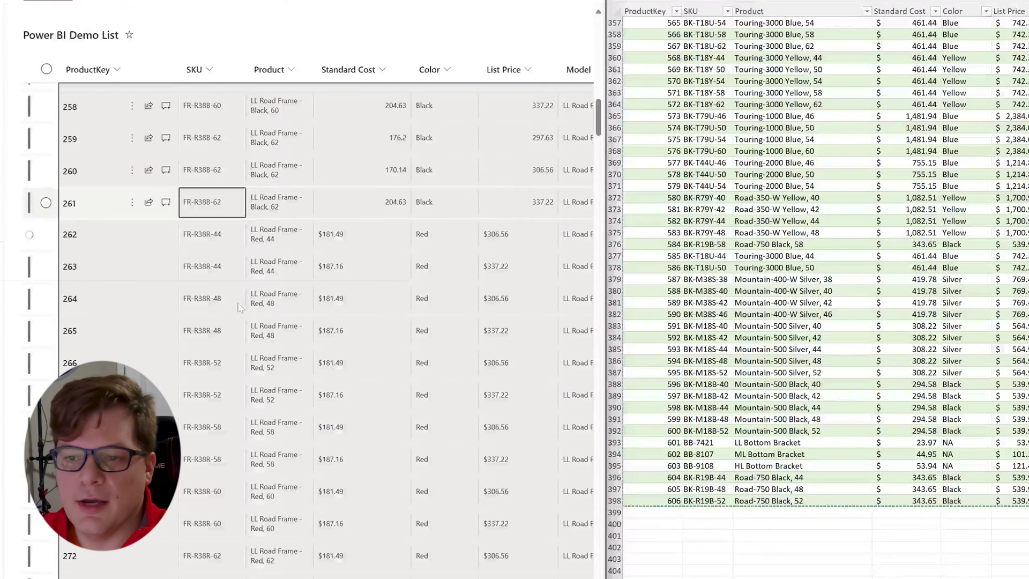
{"action": "left_click", "coordinate": [387, 312]}
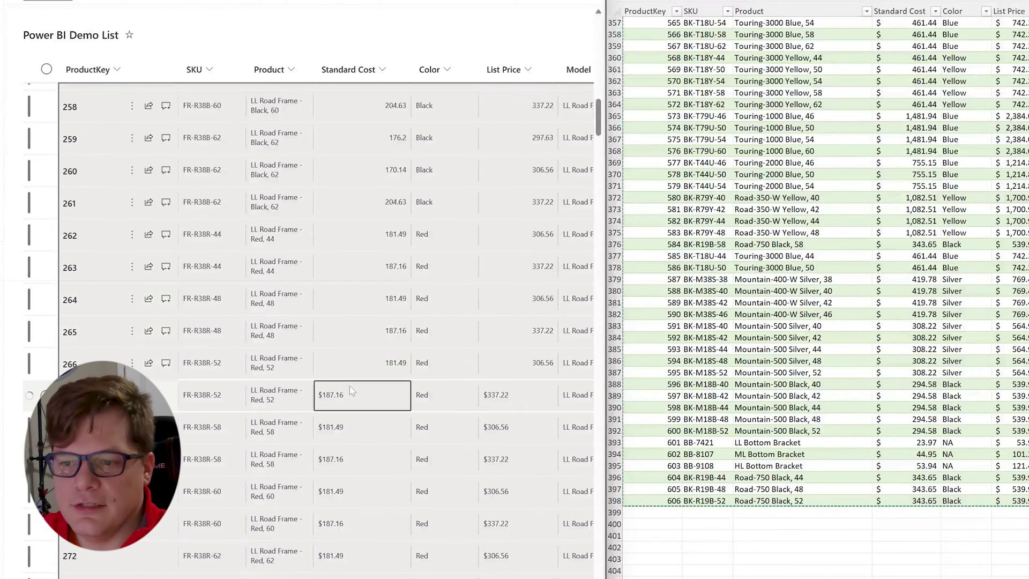
{"action": "left_click", "coordinate": [277, 398]}
{"action": "scroll", "coordinate": [333, 418], "scroll_direction": "down", "scroll_amount": 5}
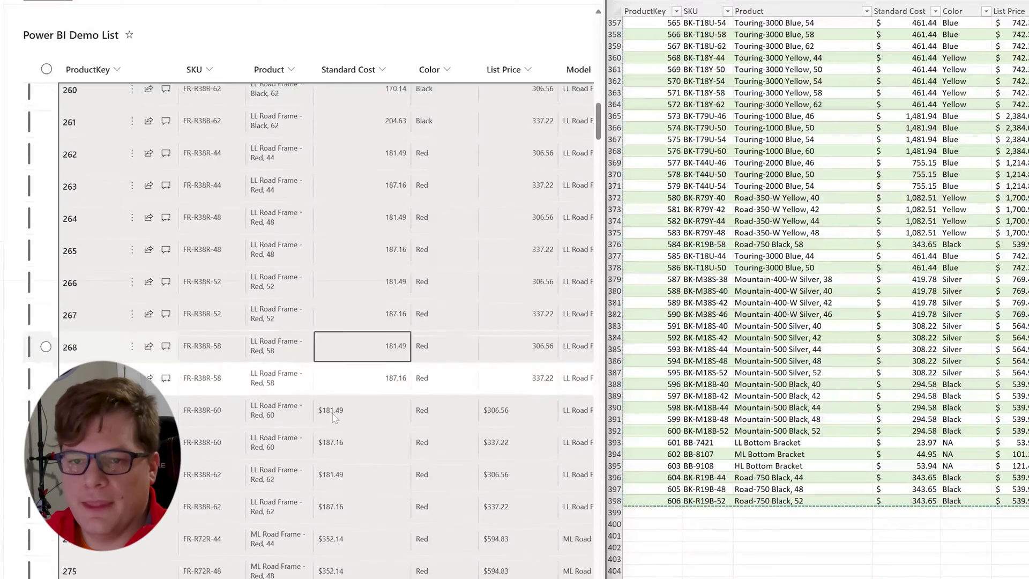
{"action": "left_click", "coordinate": [234, 377]}
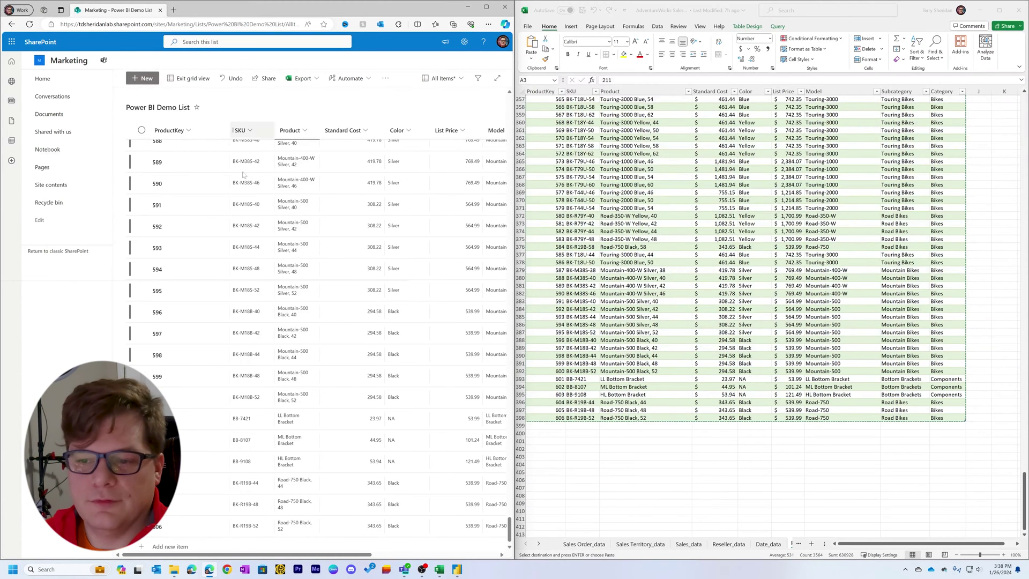
- Check cells in rows 589 and 598, then exit grid editing to the normal list view
{"action": "left_click", "coordinate": [244, 168]}
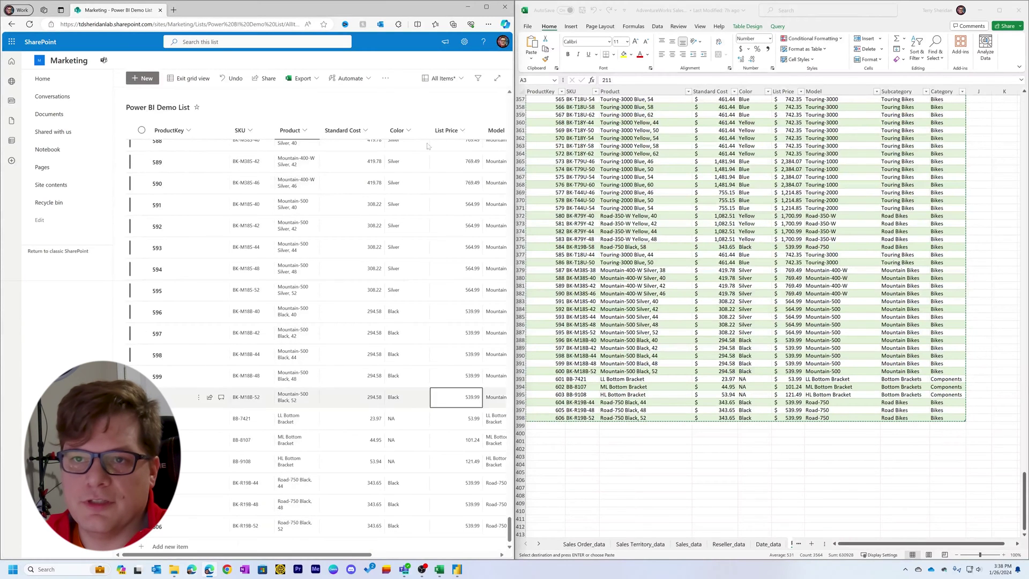
{"action": "left_click", "coordinate": [399, 354]}
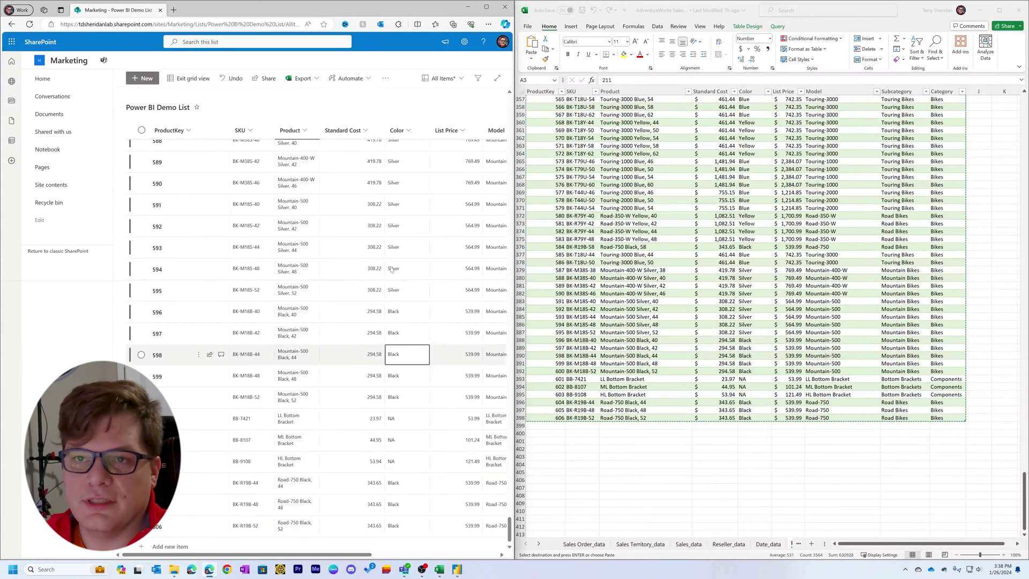
{"action": "left_click", "coordinate": [192, 83]}
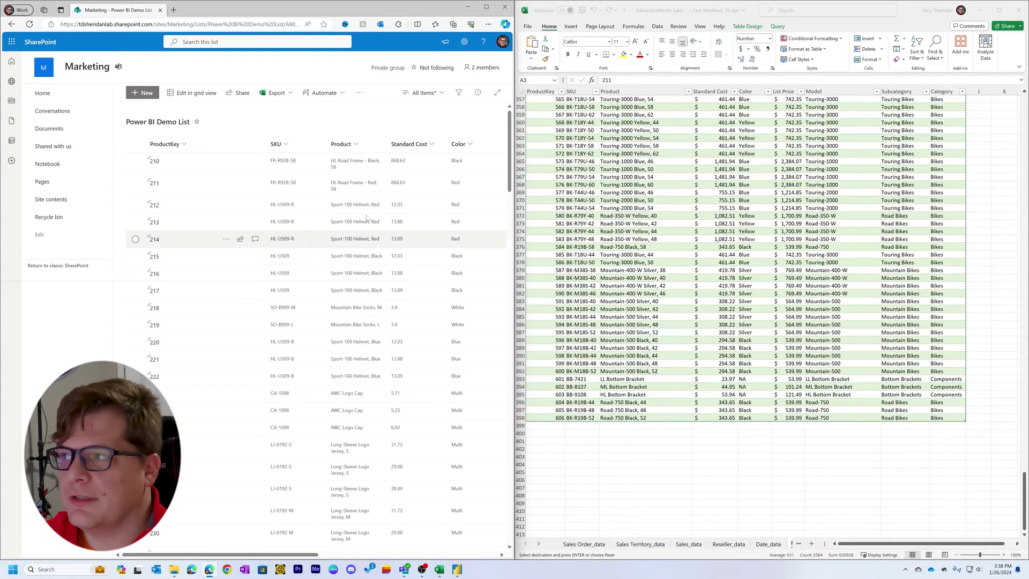
- Close Excel, discarding the large clipboard contents, and minimize the browser to show the list in Teams
{"action": "left_click", "coordinate": [1025, 7]}
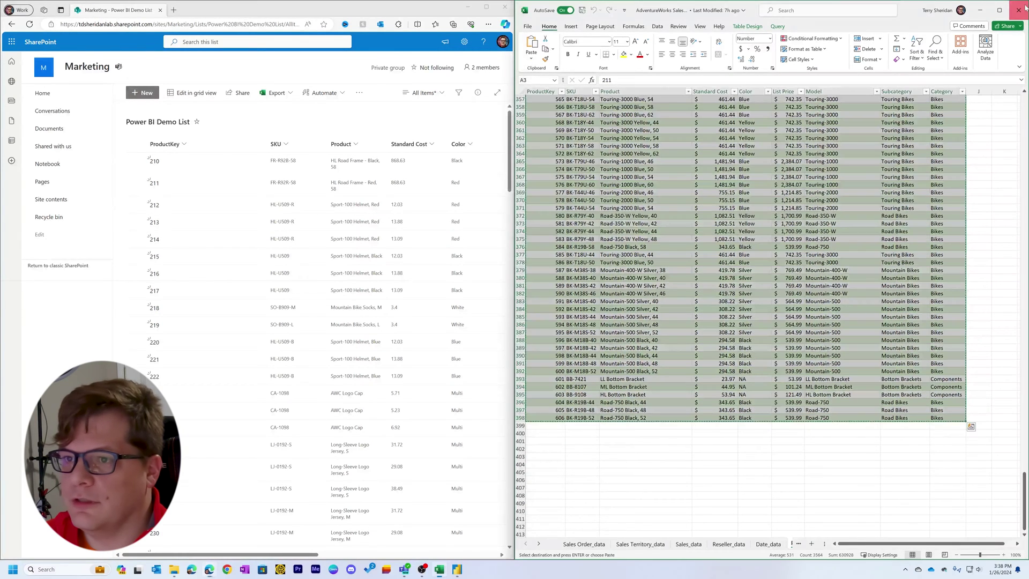
{"action": "left_click", "coordinate": [1025, 6]}
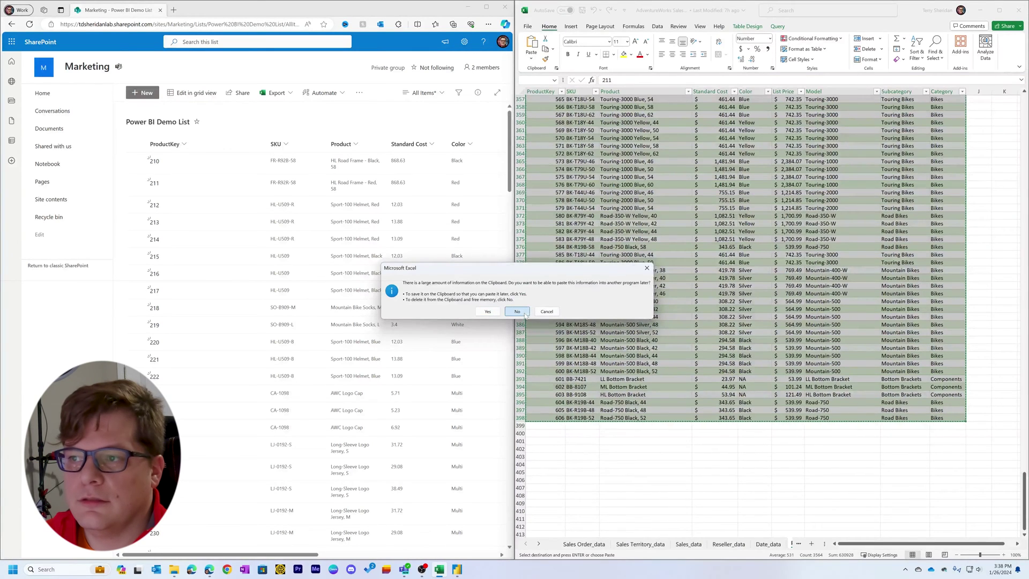
{"action": "left_click", "coordinate": [523, 312]}
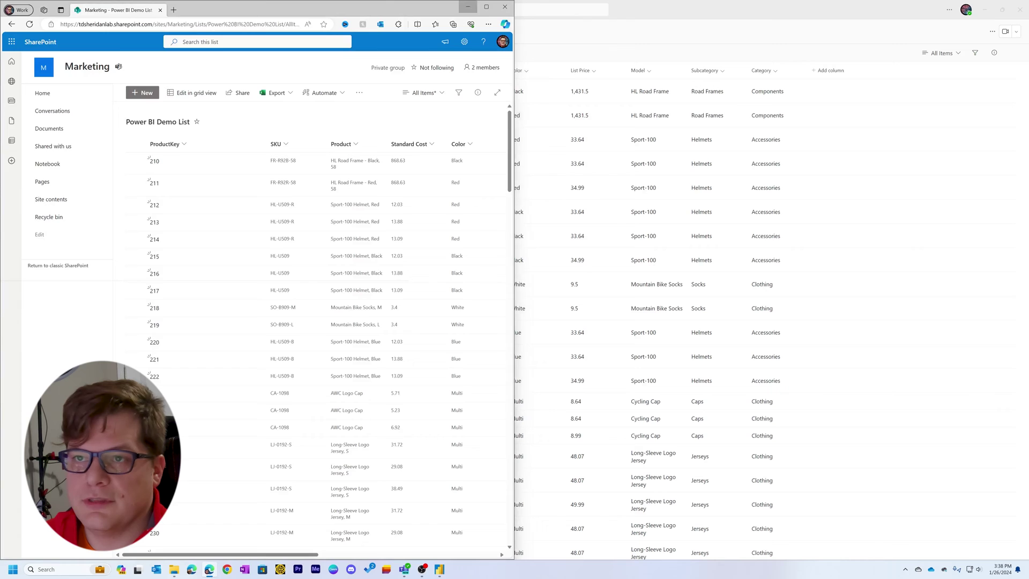
{"action": "left_click", "coordinate": [467, 6]}
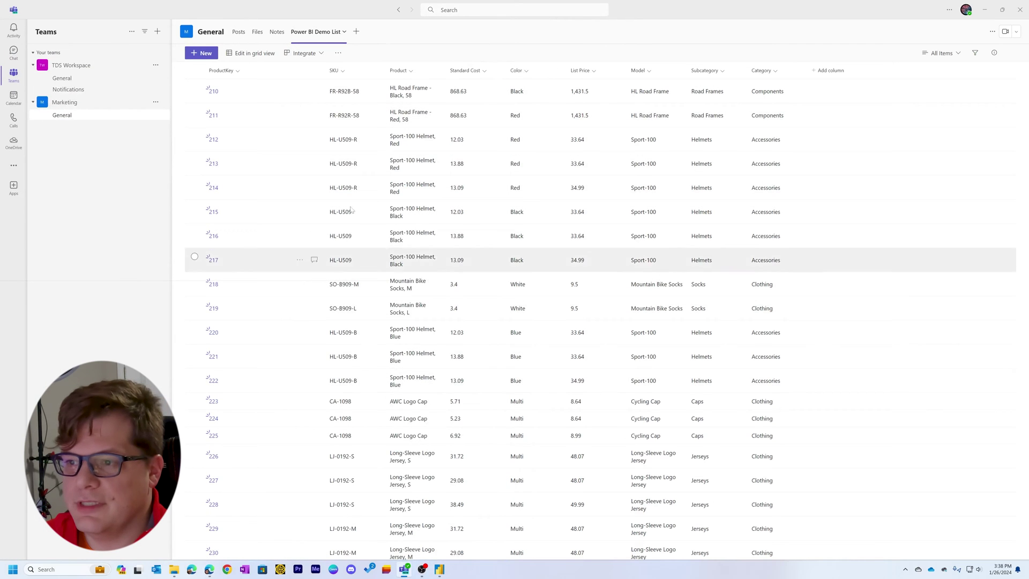
{"action": "scroll", "coordinate": [367, 205], "scroll_direction": "down", "scroll_amount": 15}
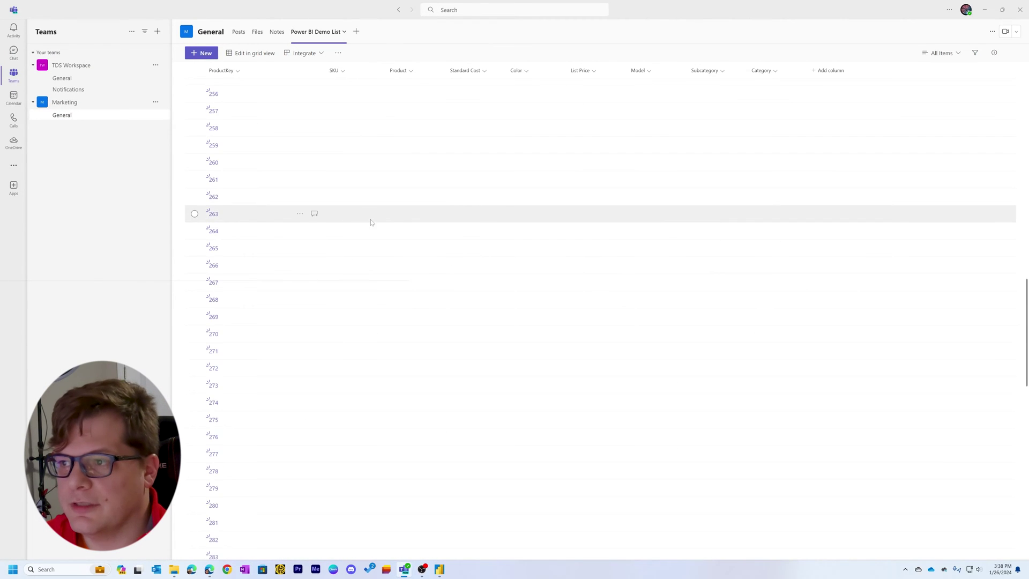
{"action": "scroll", "coordinate": [375, 219], "scroll_direction": "up", "scroll_amount": 15}
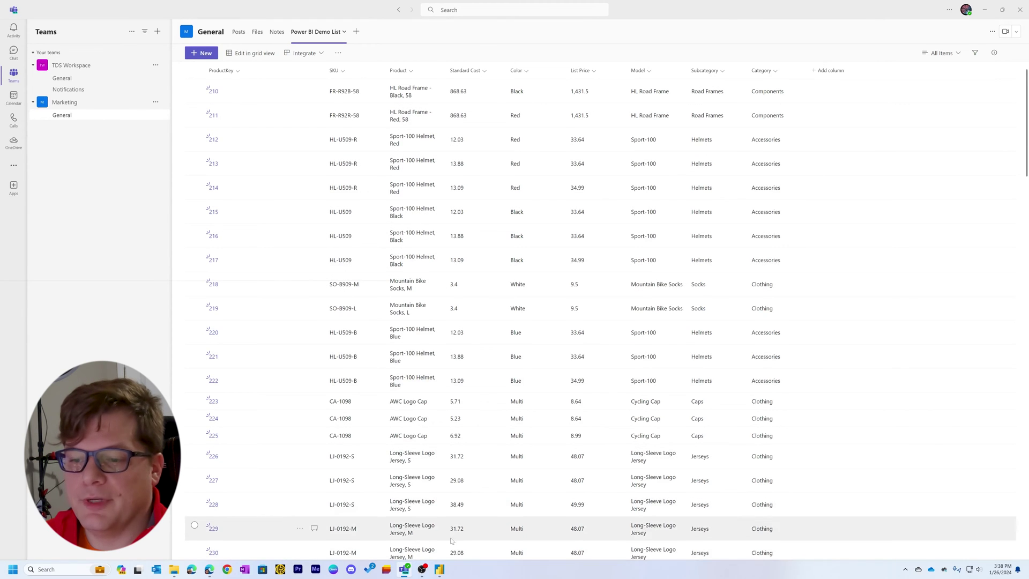
{"action": "mouse_move", "coordinate": [439, 571]}
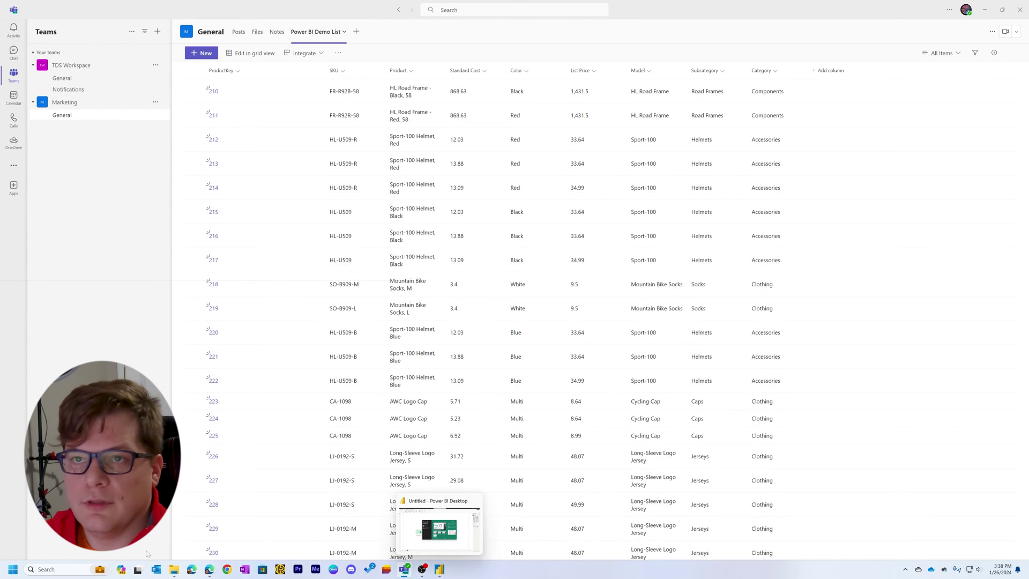
{"action": "left_click", "coordinate": [439, 571]}
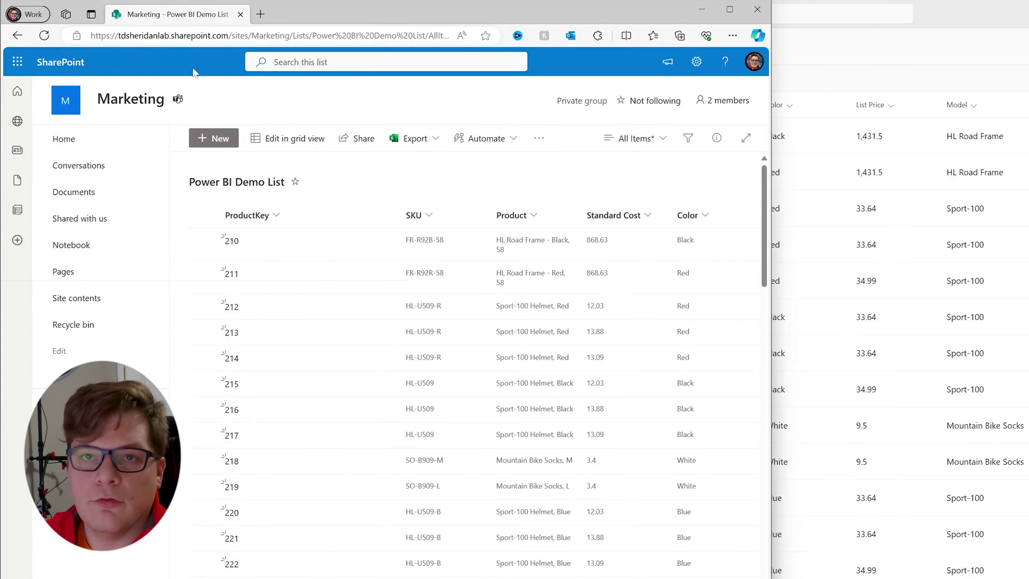
- Reload the list page, copy its address up to /sites/Marketing, then start Get Data in Power BI Desktop
{"action": "left_click", "coordinate": [90, 36]}
{"action": "key", "text": "Return"}
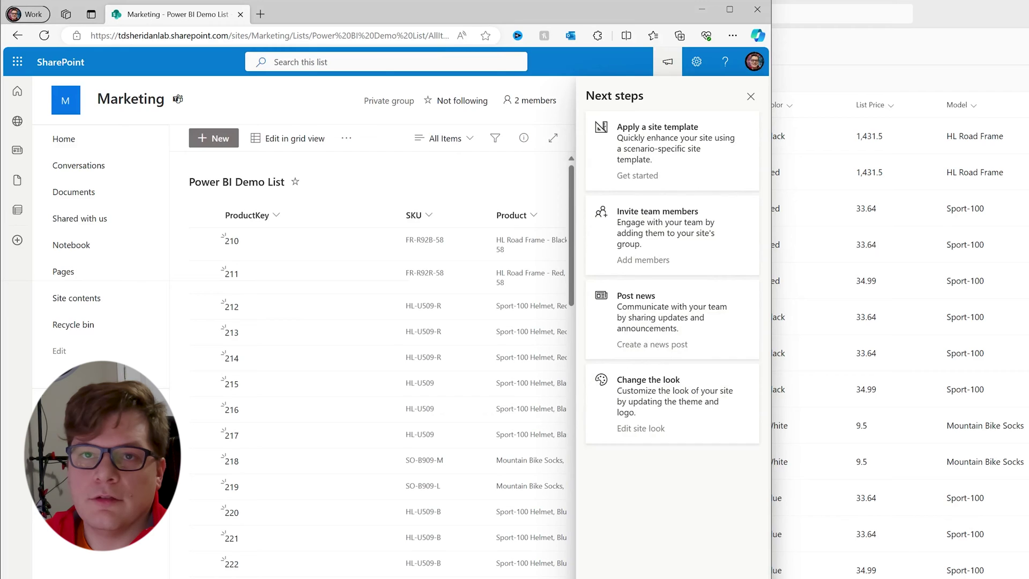
{"action": "left_click_drag", "start_coordinate": [290, 35], "coordinate": [91, 35]}
{"action": "key", "text": "ctrl+c"}
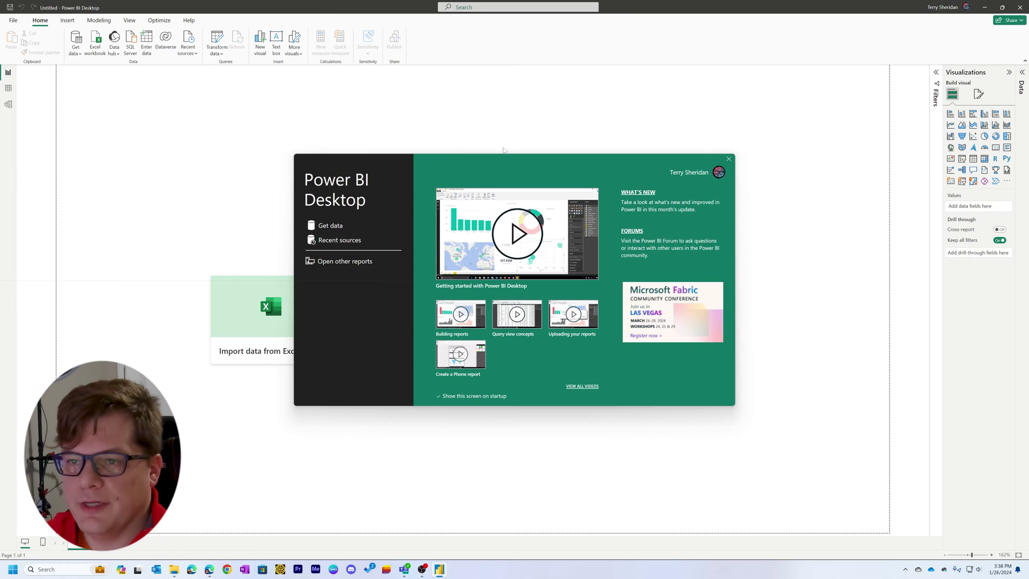
{"action": "left_click", "coordinate": [333, 227]}
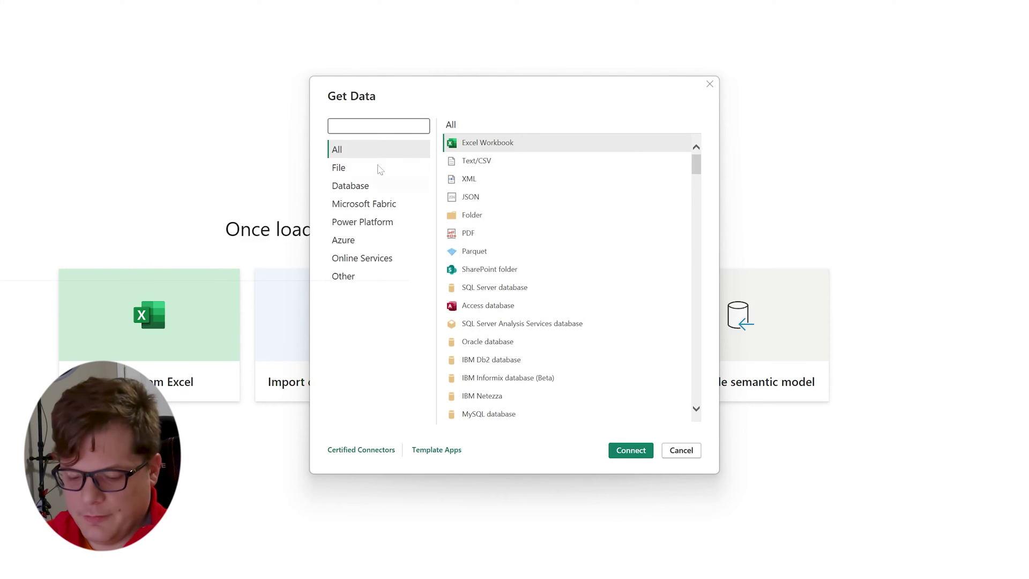
- Connect a SharePoint Online List source to the pasted Marketing site URL using implementation 2.0
{"action": "type", "text": "share"}
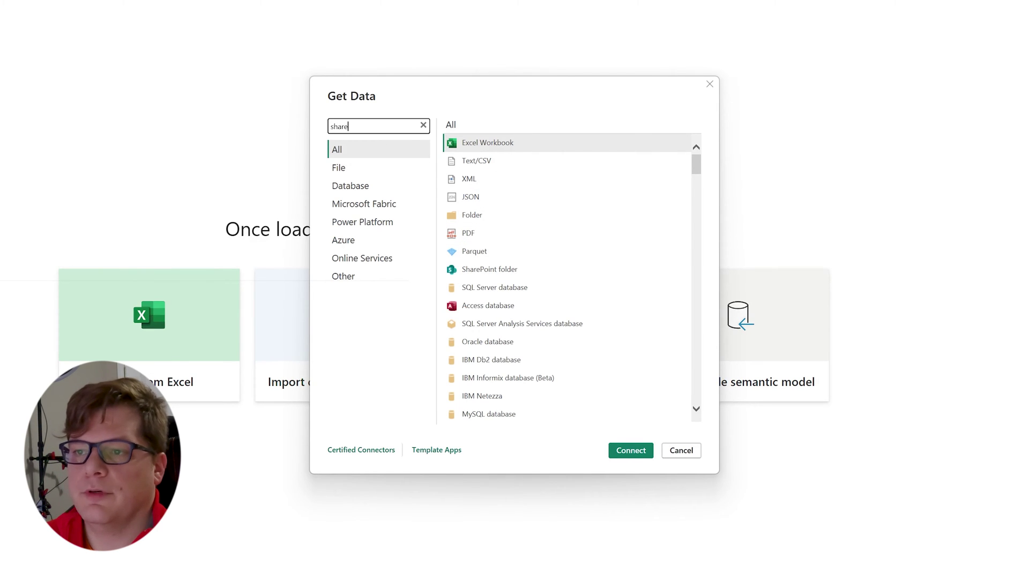
{"action": "type", "text": "point"}
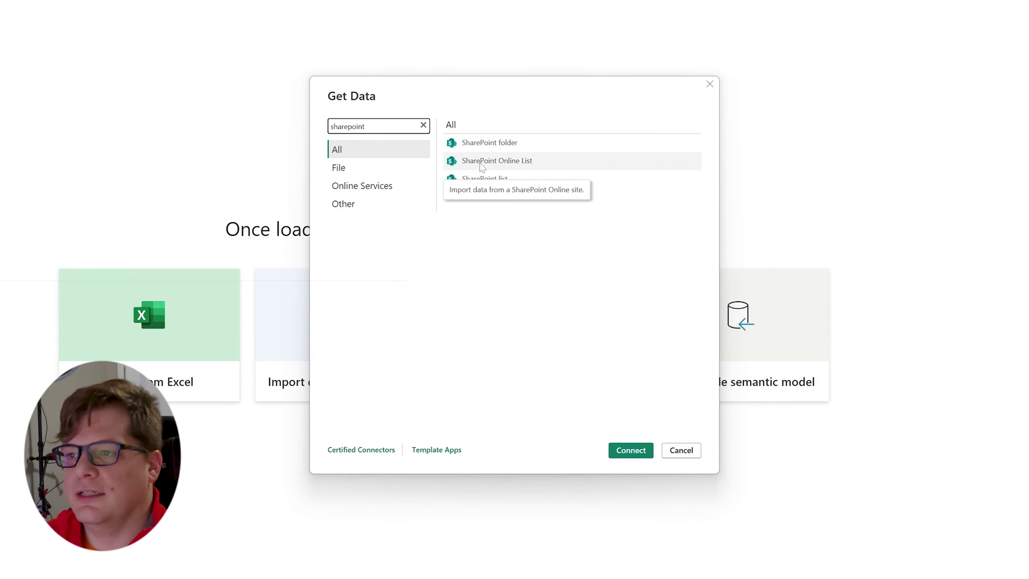
{"action": "left_click", "coordinate": [515, 164]}
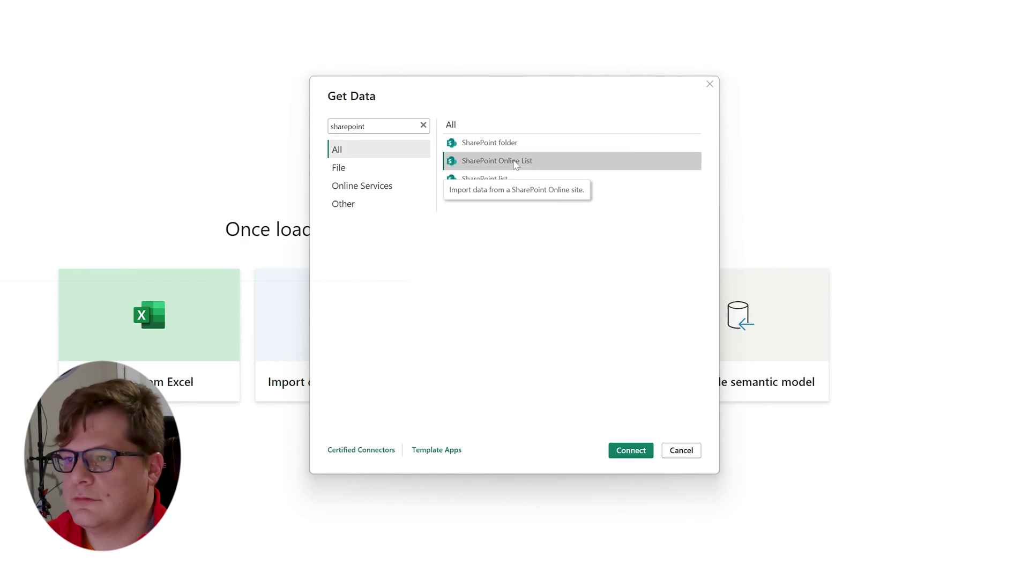
{"action": "left_click", "coordinate": [627, 451]}
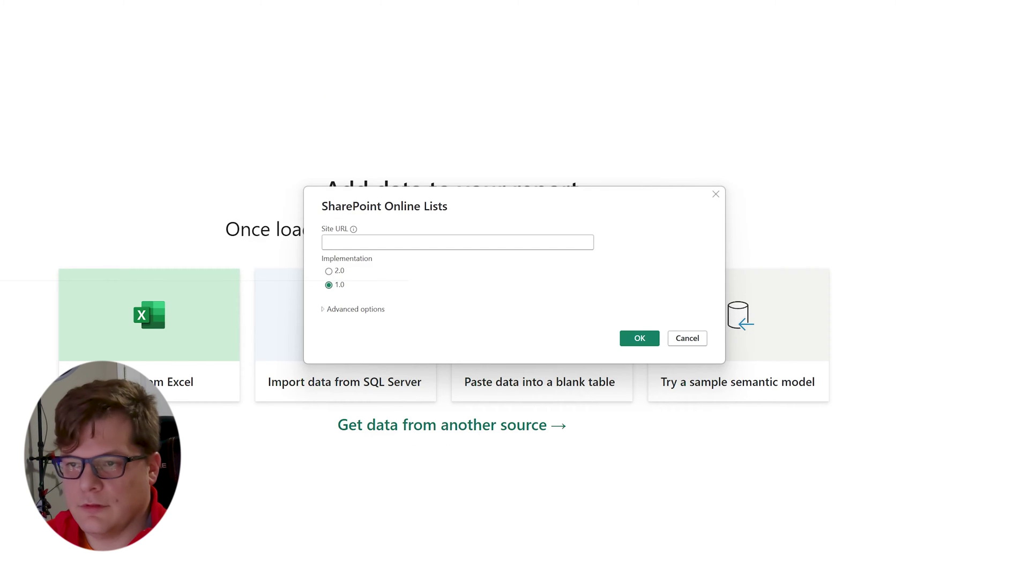
{"action": "key", "text": "ctrl+v"}
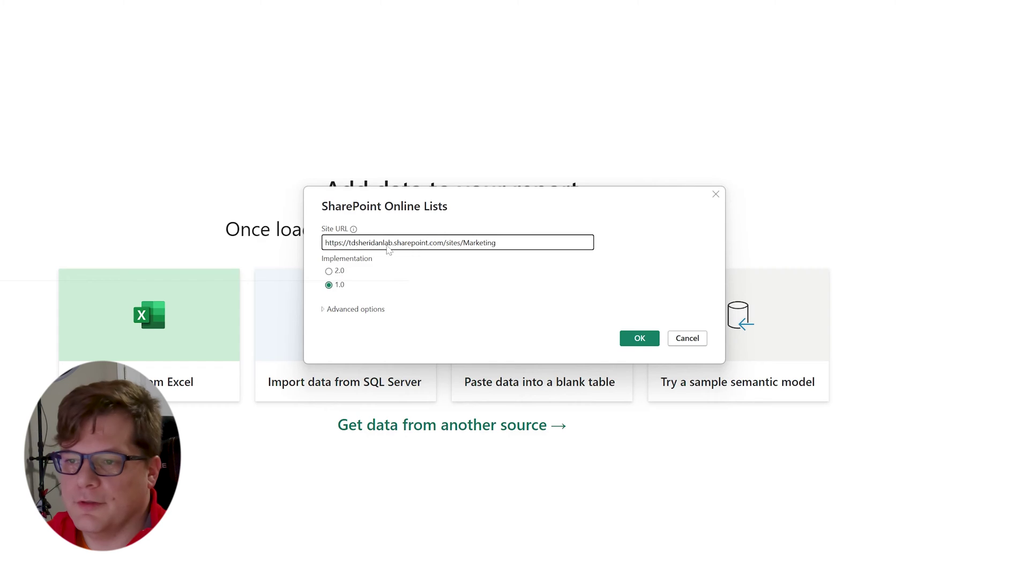
{"action": "left_click", "coordinate": [328, 271]}
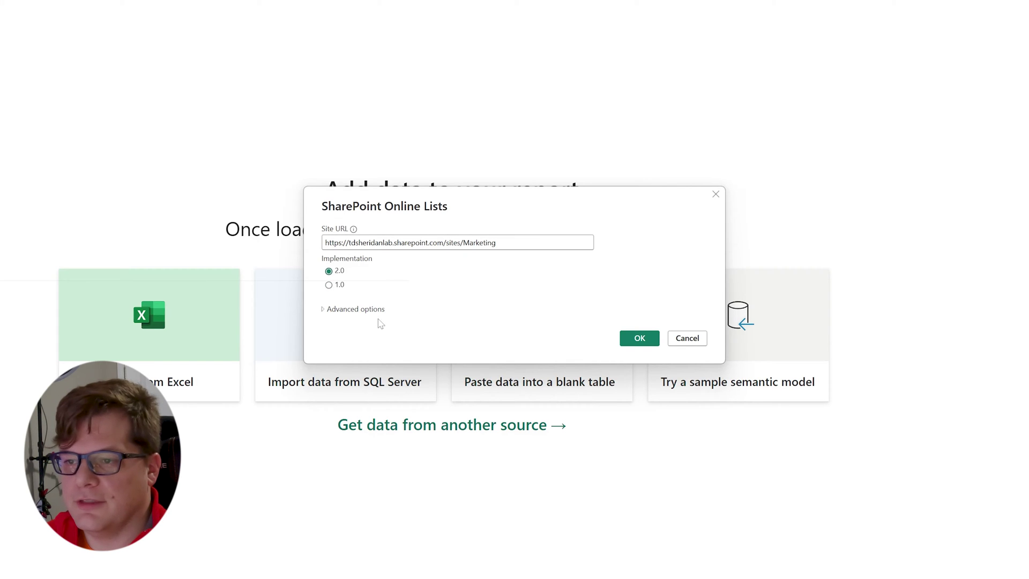
{"action": "left_click", "coordinate": [352, 310]}
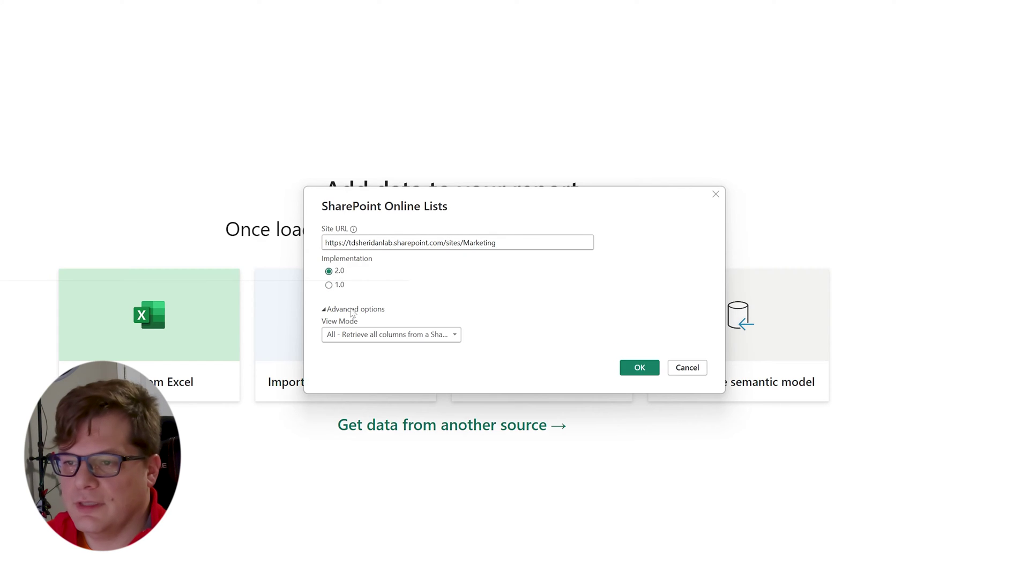
{"action": "left_click", "coordinate": [637, 369]}
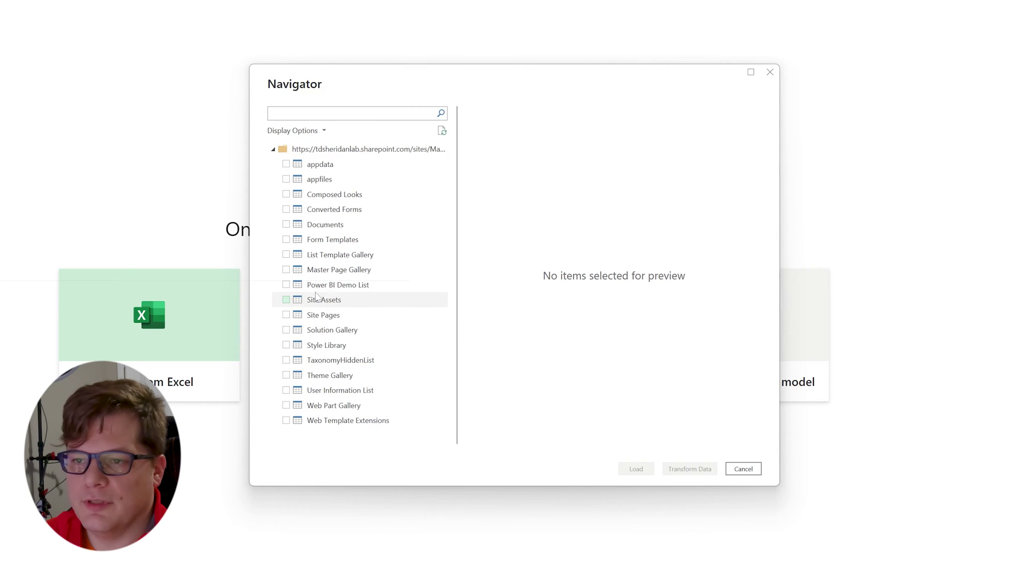
- Preview and tick Power BI Demo List in Navigator, then send it to Transform Data
{"action": "left_click", "coordinate": [325, 287]}
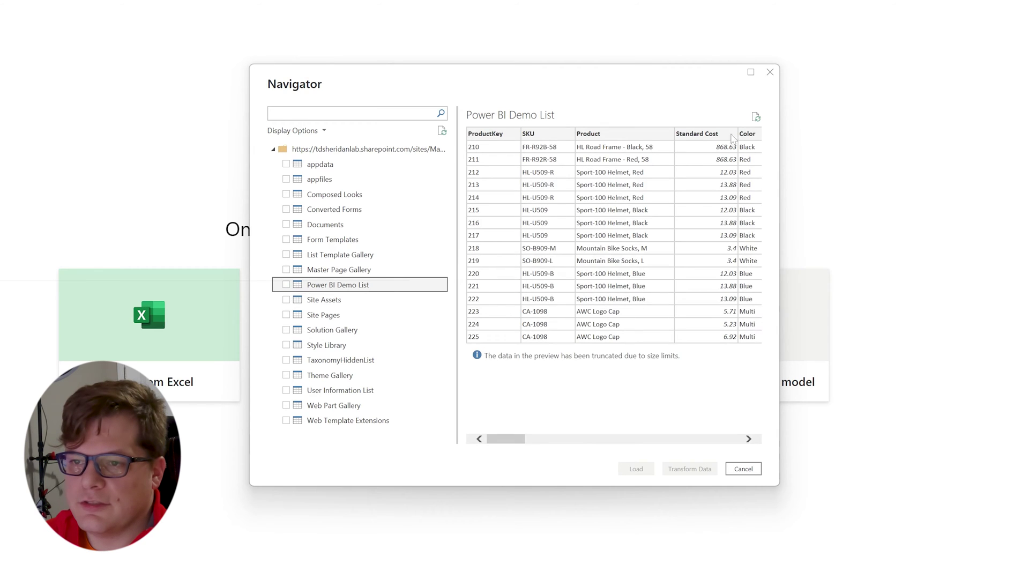
{"action": "left_click", "coordinate": [286, 285]}
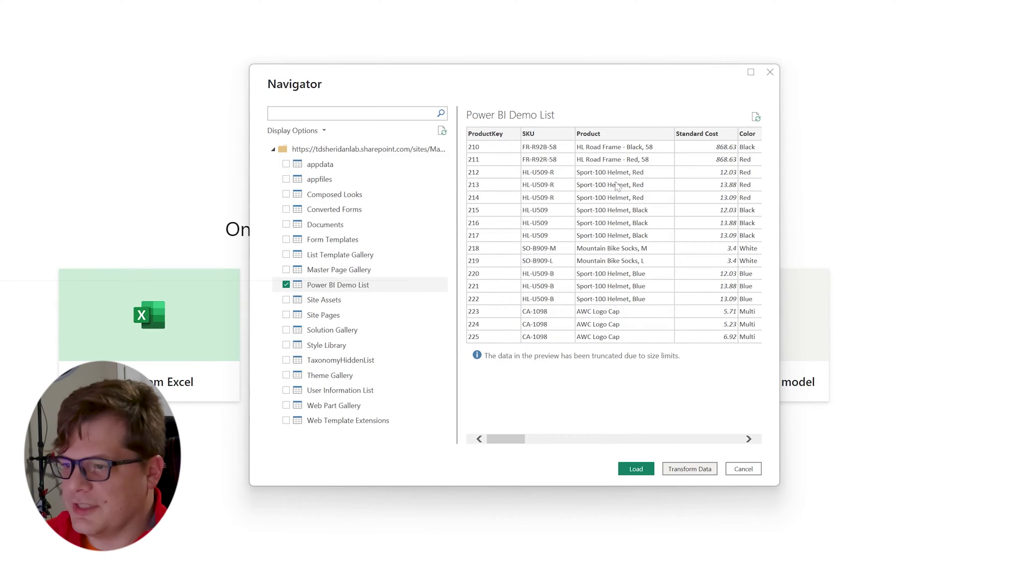
{"action": "left_click", "coordinate": [690, 470]}
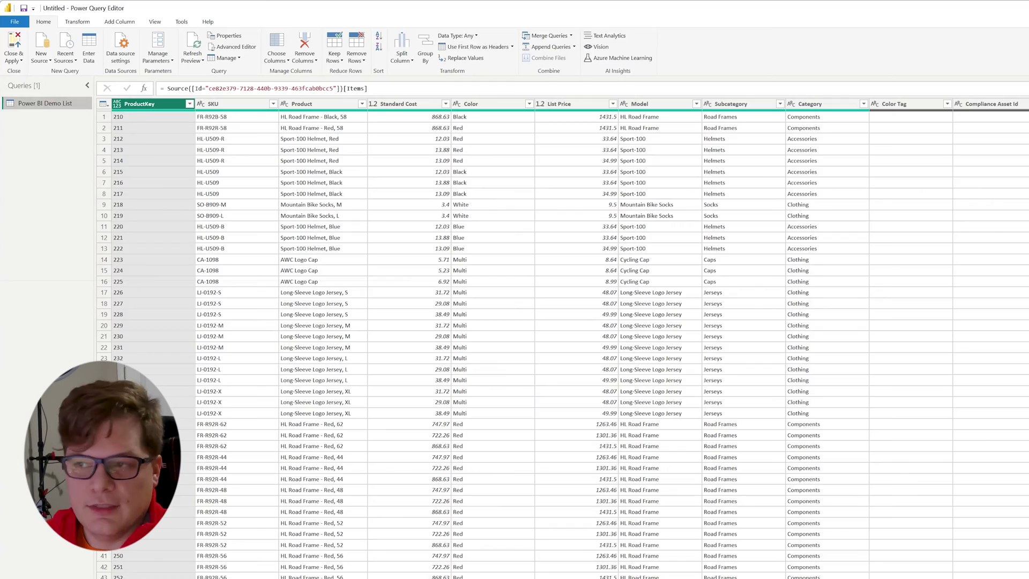
- Scroll the Power BI Demo List query grid right to review its columns
{"action": "scroll", "coordinate": [570, 338], "scroll_direction": "right", "scroll_amount": 8}
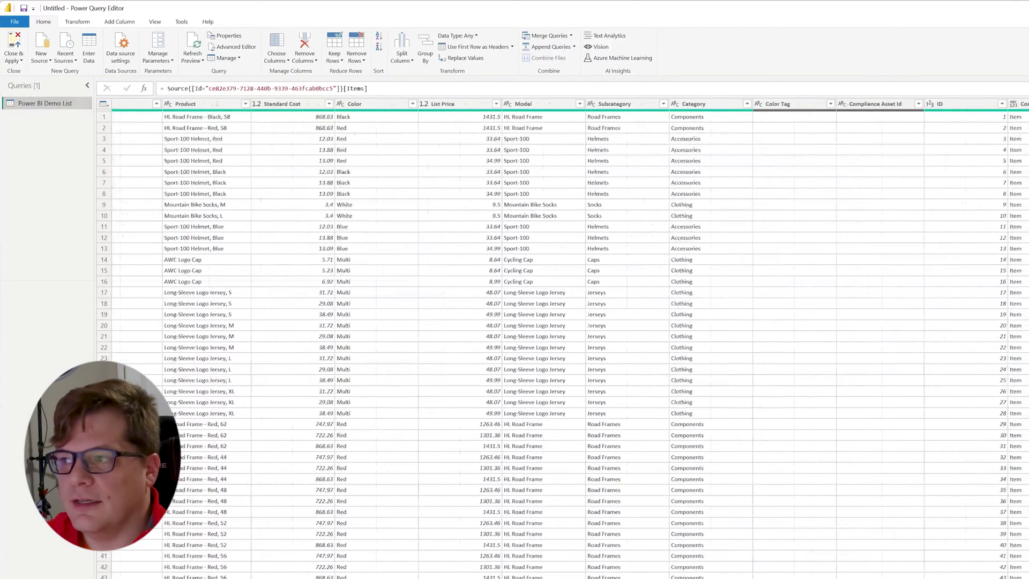
{"action": "scroll", "coordinate": [569, 337], "scroll_direction": "right", "scroll_amount": 2}
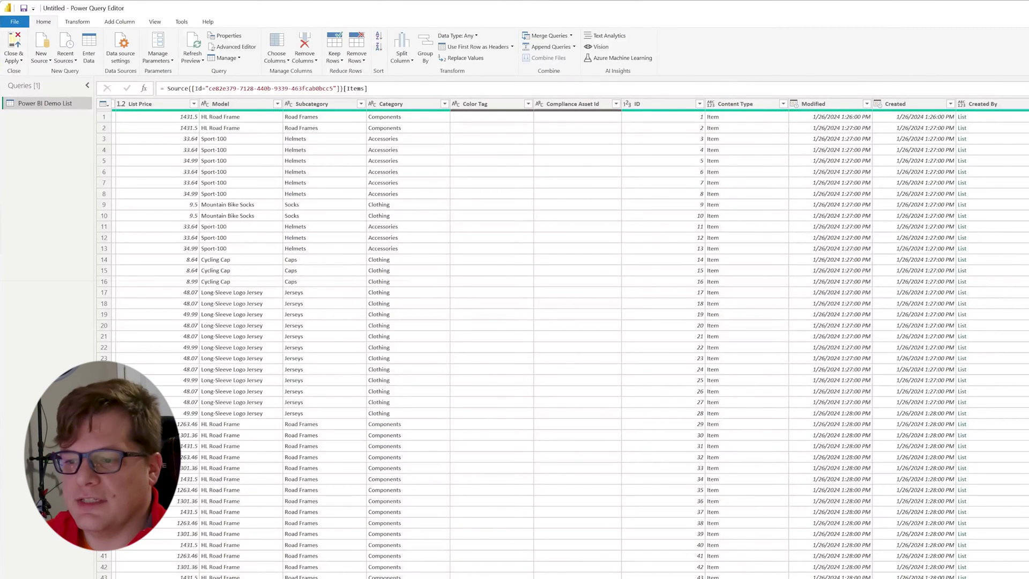
- Remove the Compliance Asset Id column from the list query
{"action": "scroll", "coordinate": [441, 108], "scroll_direction": "right", "scroll_amount": 5}
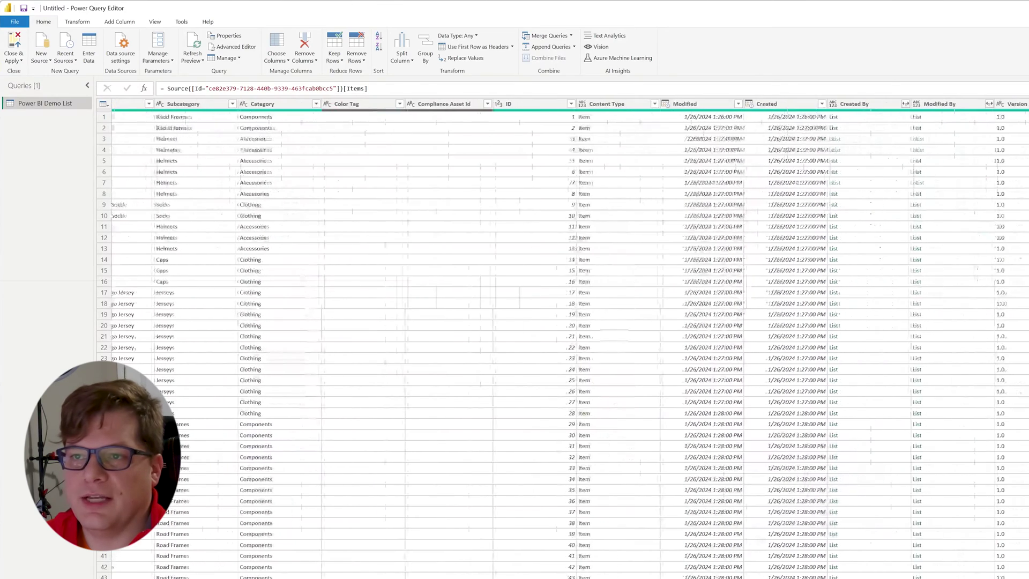
{"action": "right_click", "coordinate": [423, 104]}
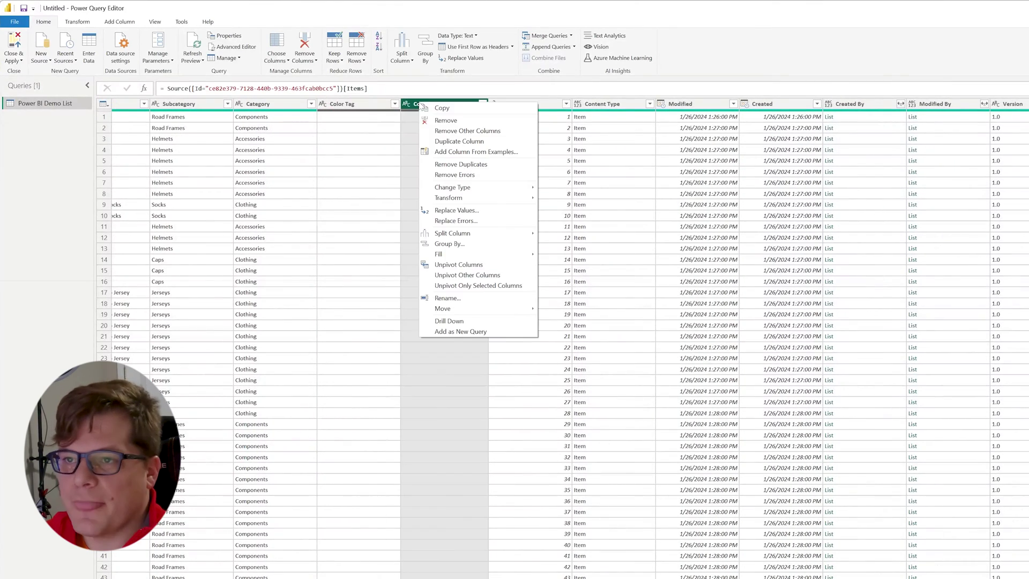
{"action": "left_click", "coordinate": [488, 121]}
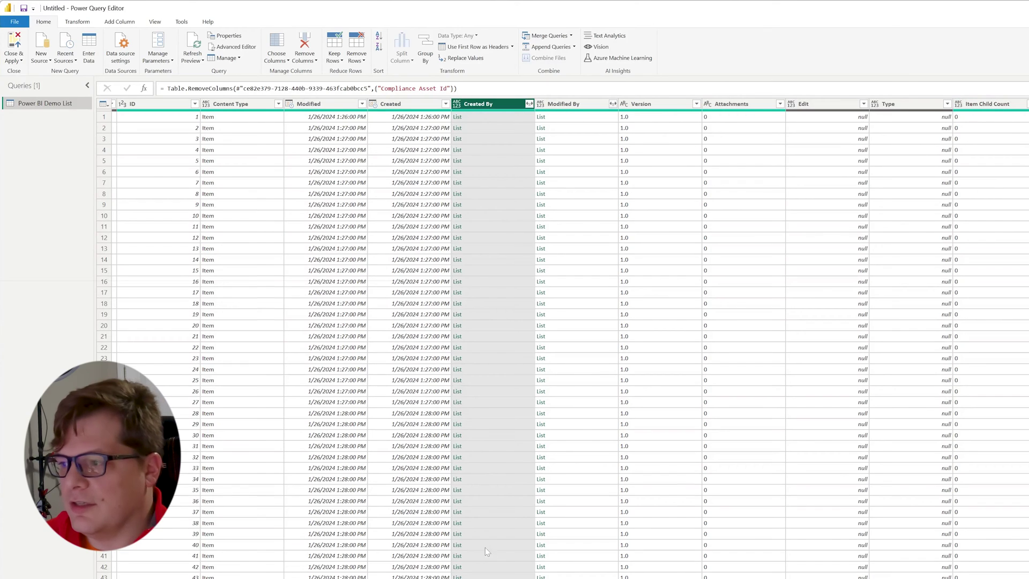
- Remove every column from Attachments to the last one, then Close & Apply
{"action": "scroll", "coordinate": [568, 338], "scroll_direction": "right", "scroll_amount": 8}
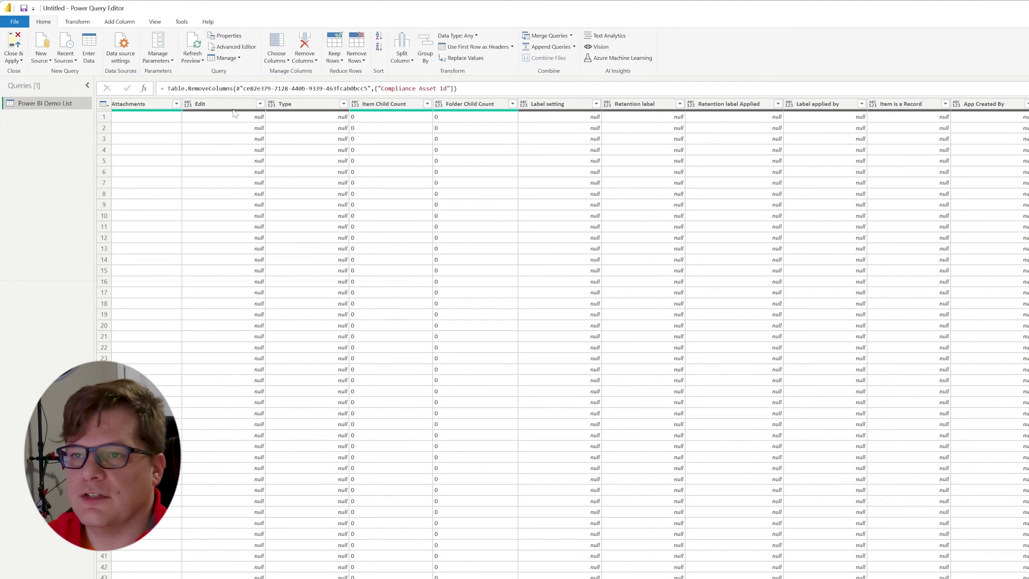
{"action": "left_click", "coordinate": [398, 107]}
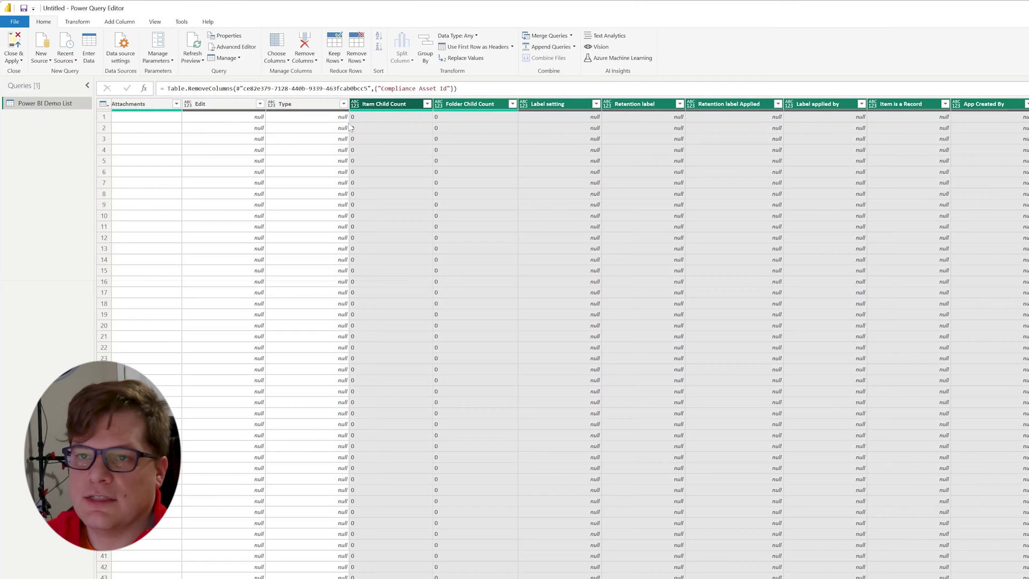
{"action": "left_click", "coordinate": [143, 107], "text": "shift"}
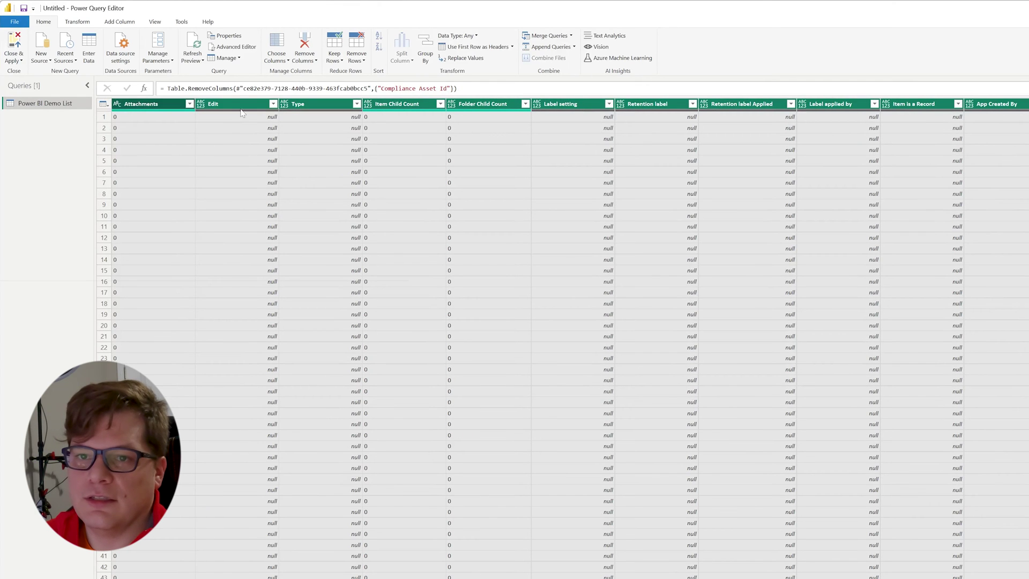
{"action": "right_click", "coordinate": [143, 107]}
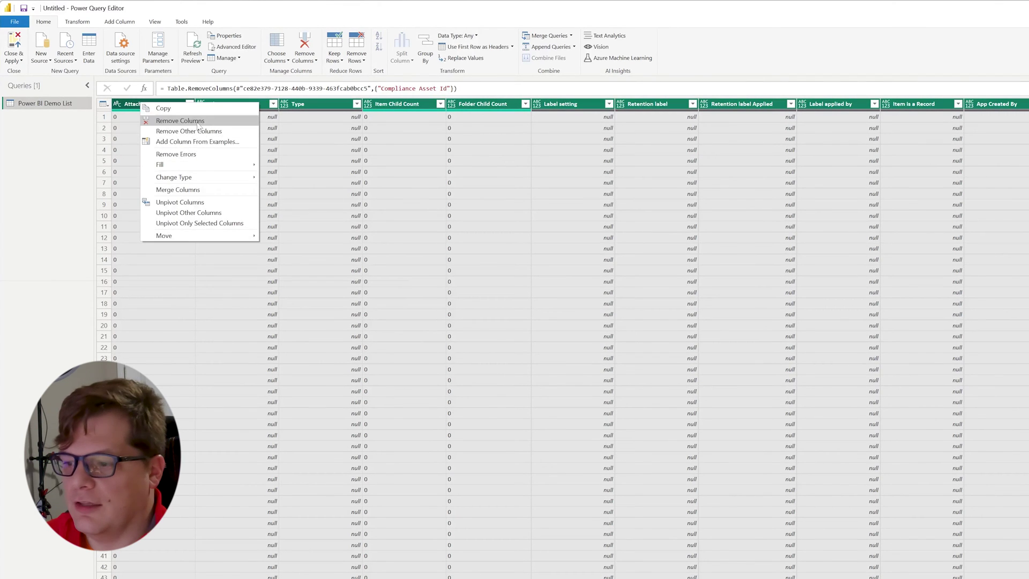
{"action": "left_click", "coordinate": [176, 120]}
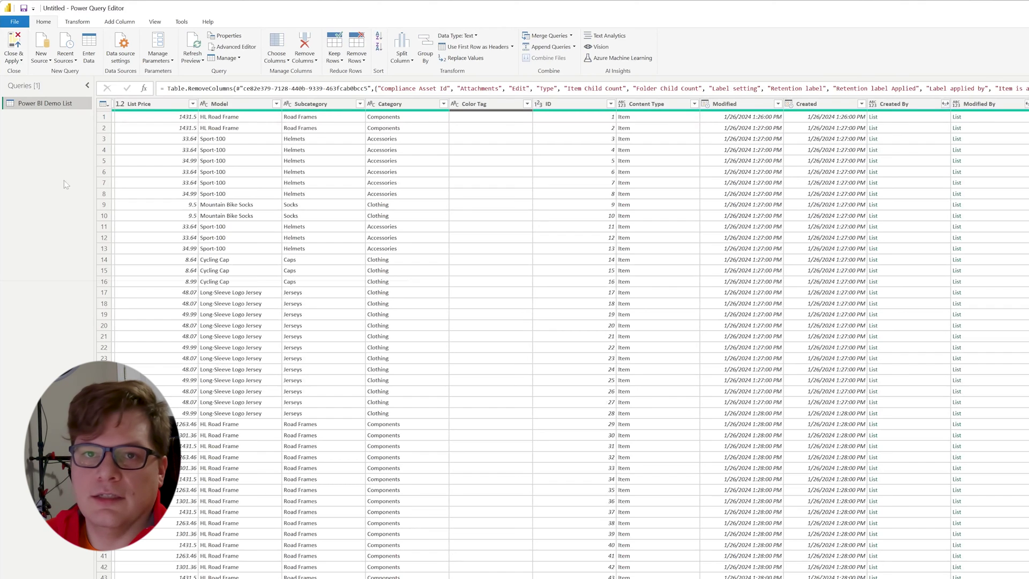
{"action": "left_click", "coordinate": [22, 43]}
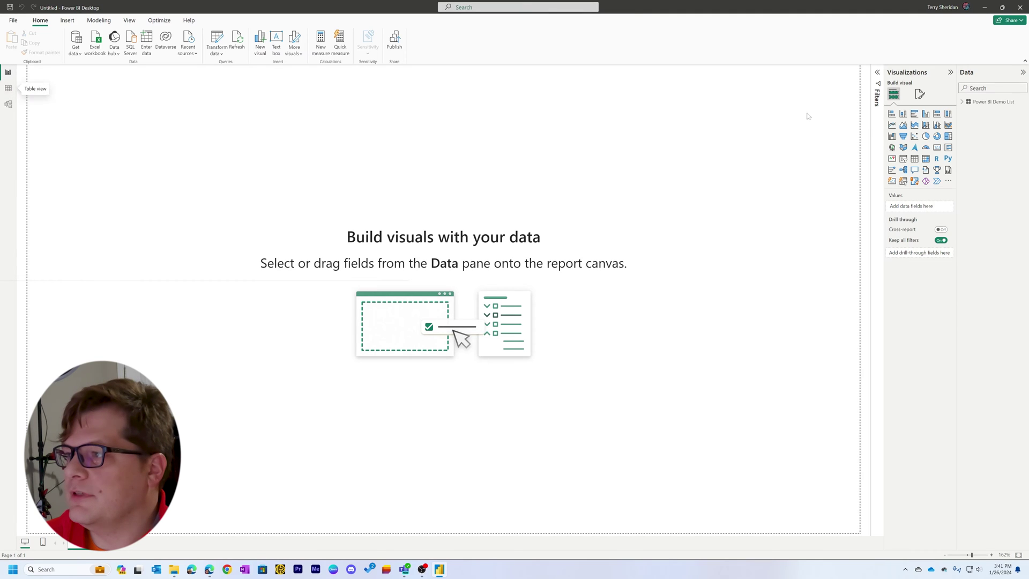
- Inspect the loaded Power BI Demo List fields and rows, briefly selecting the Modified By column
{"action": "left_click", "coordinate": [963, 104]}
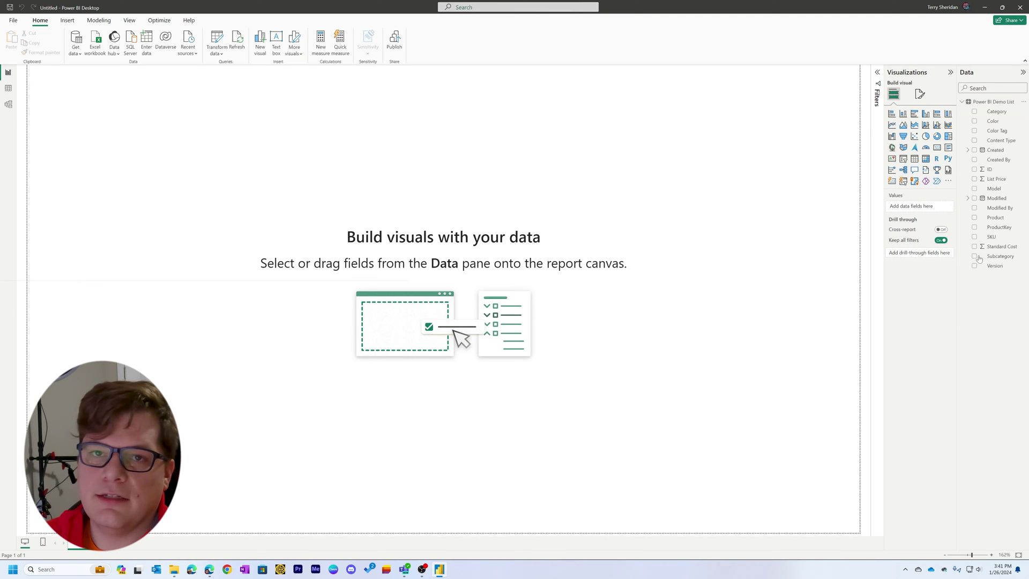
{"action": "left_click", "coordinate": [9, 89]}
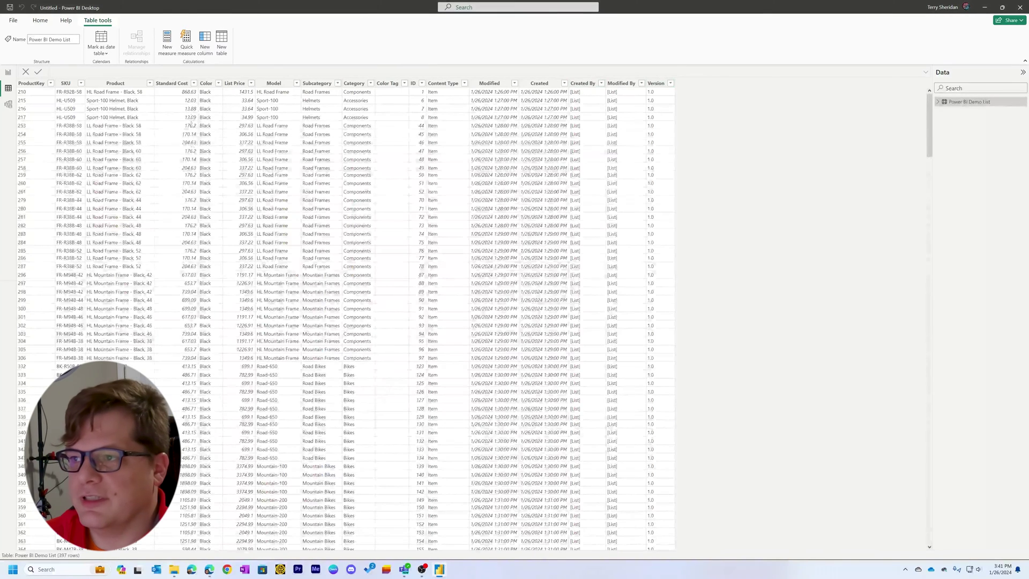
{"action": "left_click", "coordinate": [622, 83]}
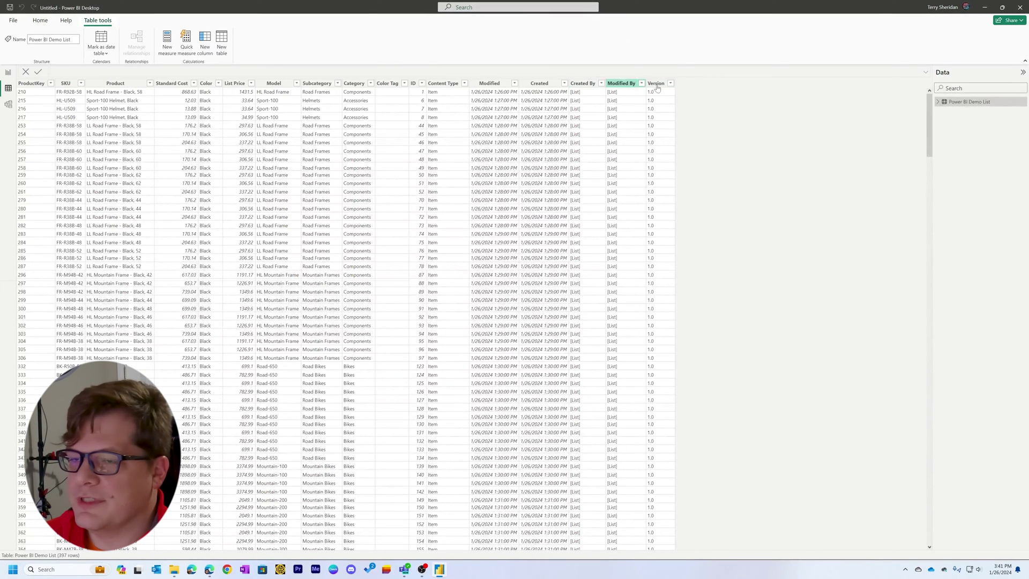
{"action": "left_click", "coordinate": [194, 187]}
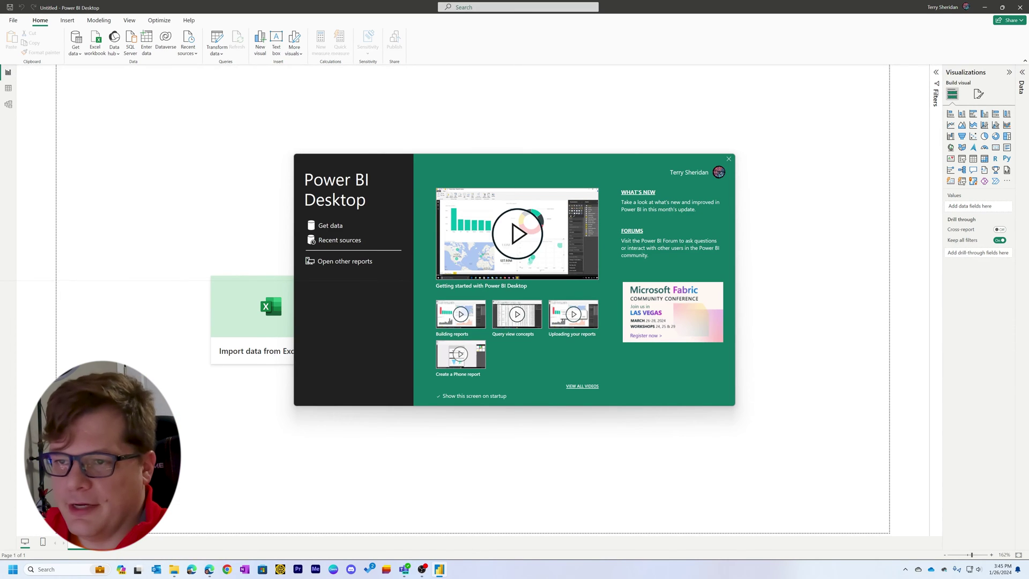
- In Teams, open the Files library of the Marketing team's General channel
{"action": "left_click", "coordinate": [404, 569]}
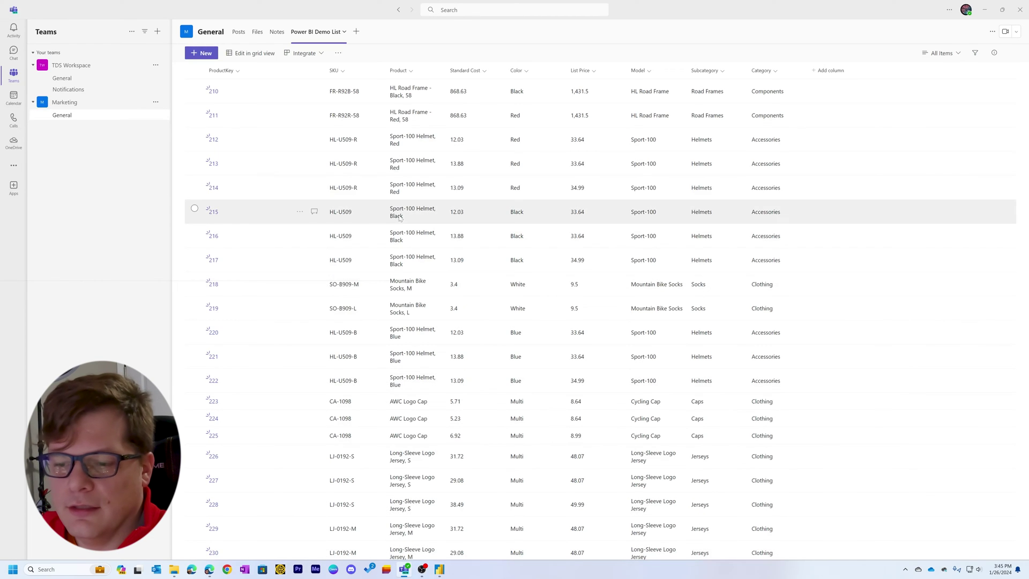
{"action": "left_click", "coordinate": [256, 34]}
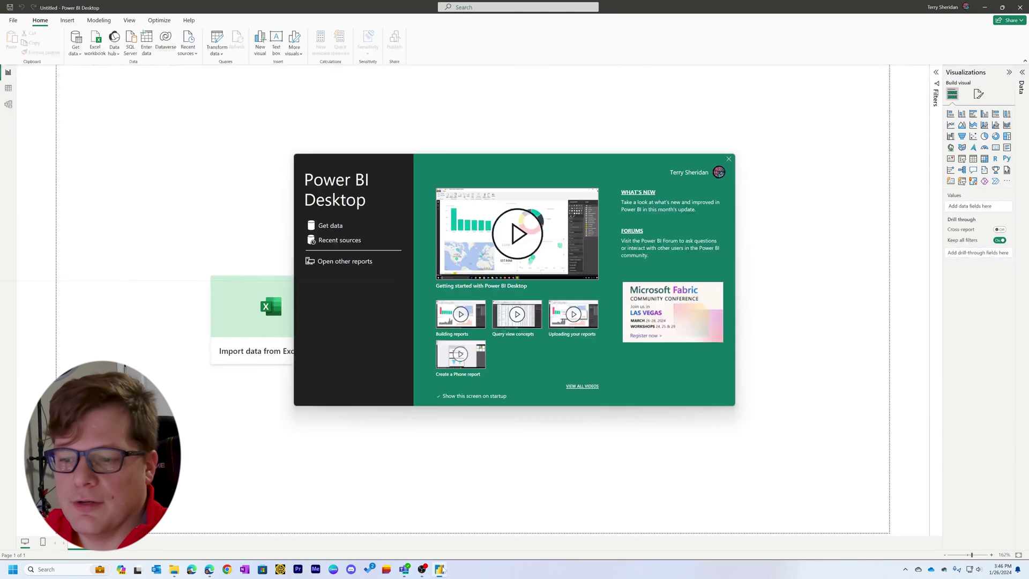
- Connect a SharePoint folder source to the pasted Marketing site URL to preview its files
{"action": "left_click", "coordinate": [330, 226]}
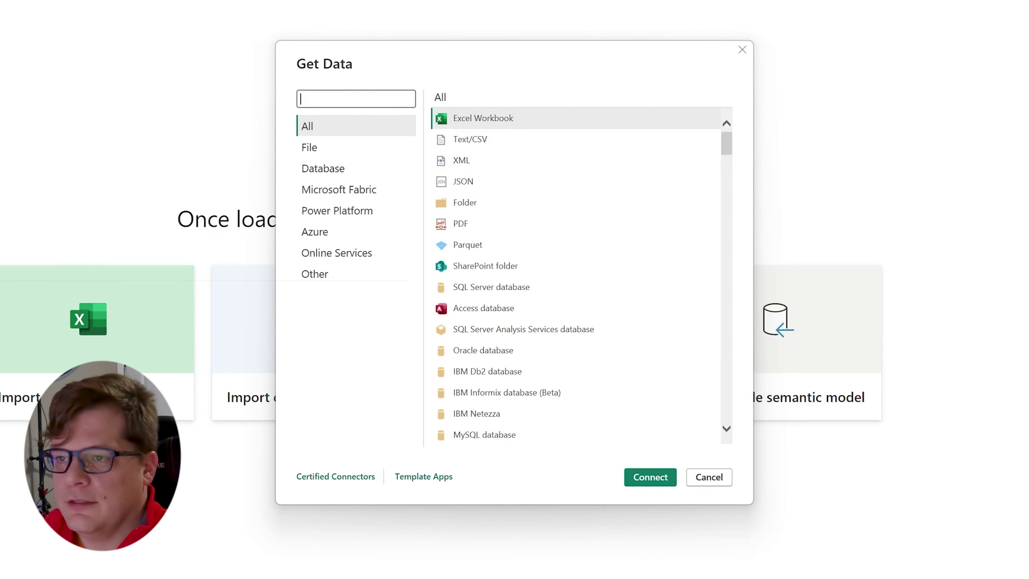
{"action": "type", "text": "sharepoint"}
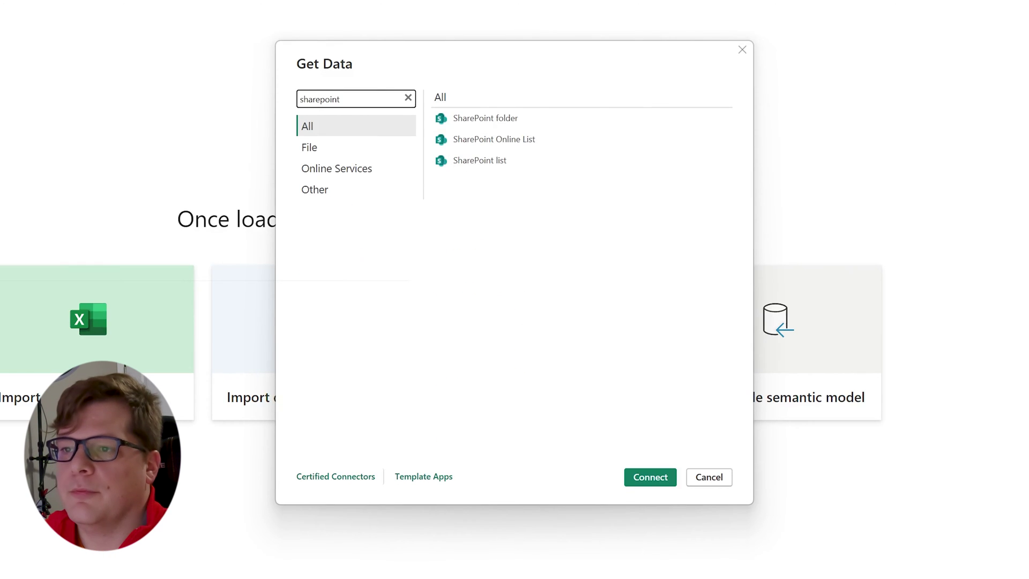
{"action": "left_click", "coordinate": [485, 117]}
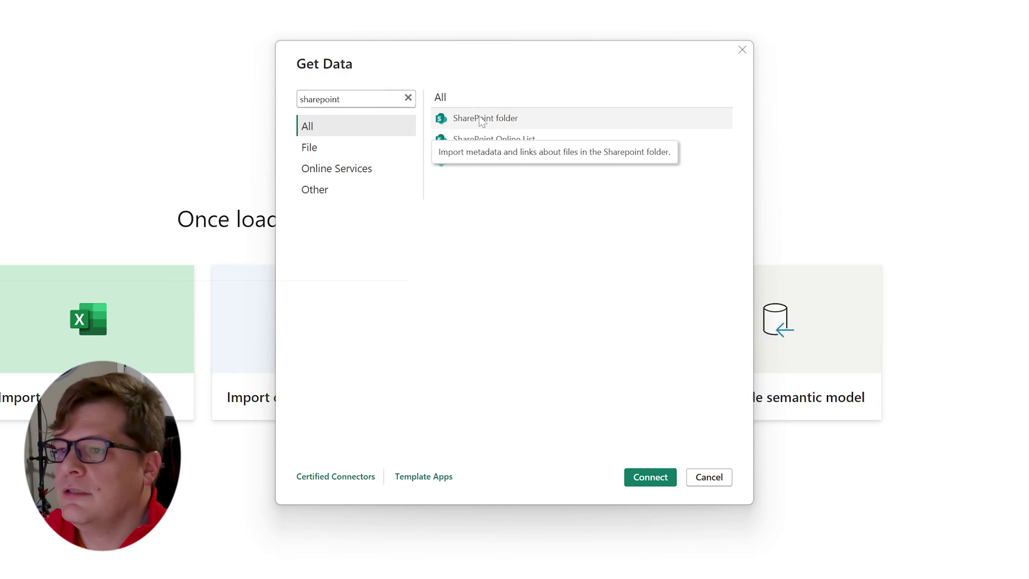
{"action": "left_click", "coordinate": [652, 479]}
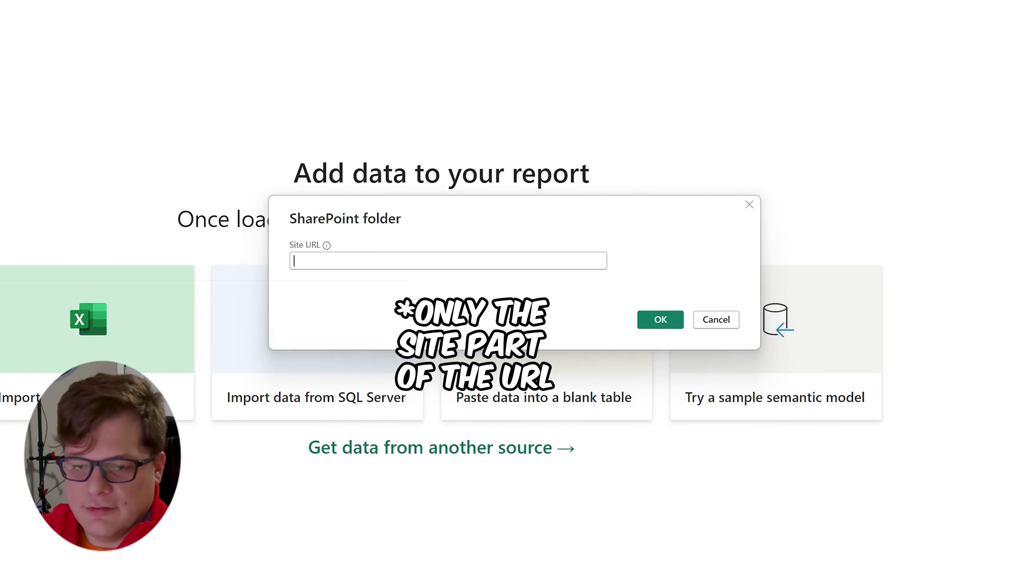
{"action": "left_click", "coordinate": [294, 261]}
{"action": "type", "text": "https://tdsheridanlab.sharepoint.com/sites/Marketing"}
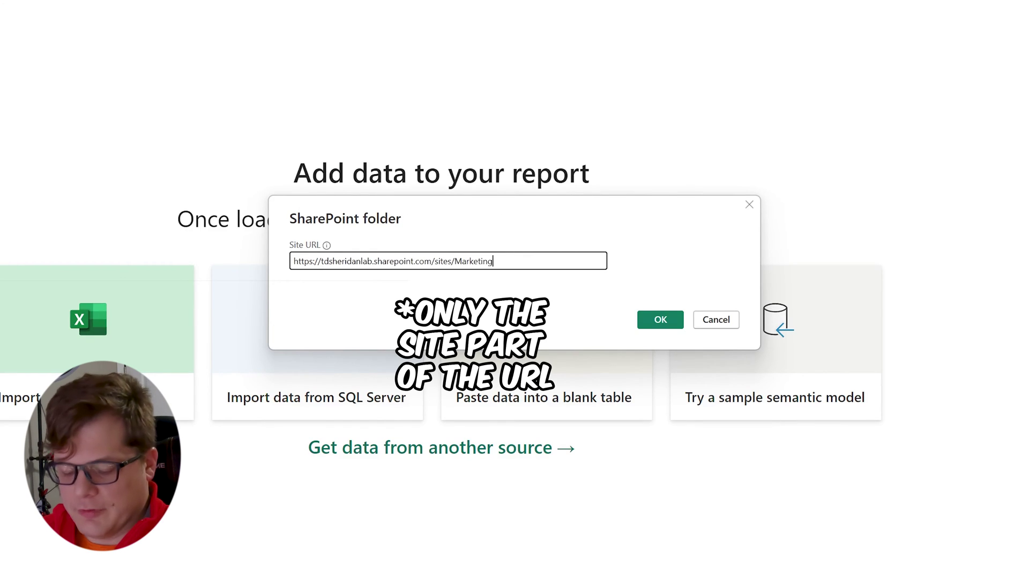
{"action": "left_click", "coordinate": [656, 319]}
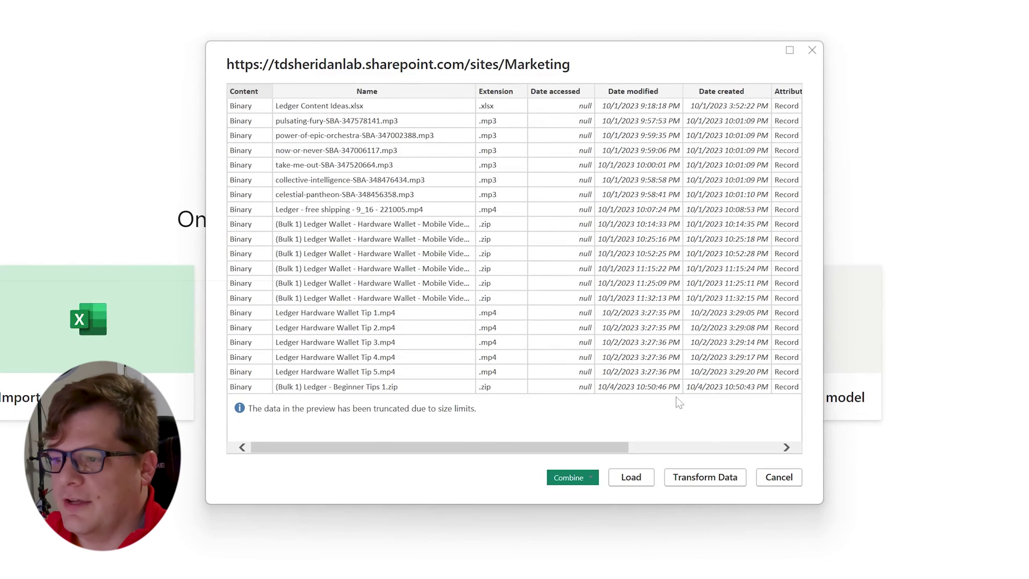
- Open the site's file list in Power Query Editor and look through the files
{"action": "left_click", "coordinate": [706, 478]}
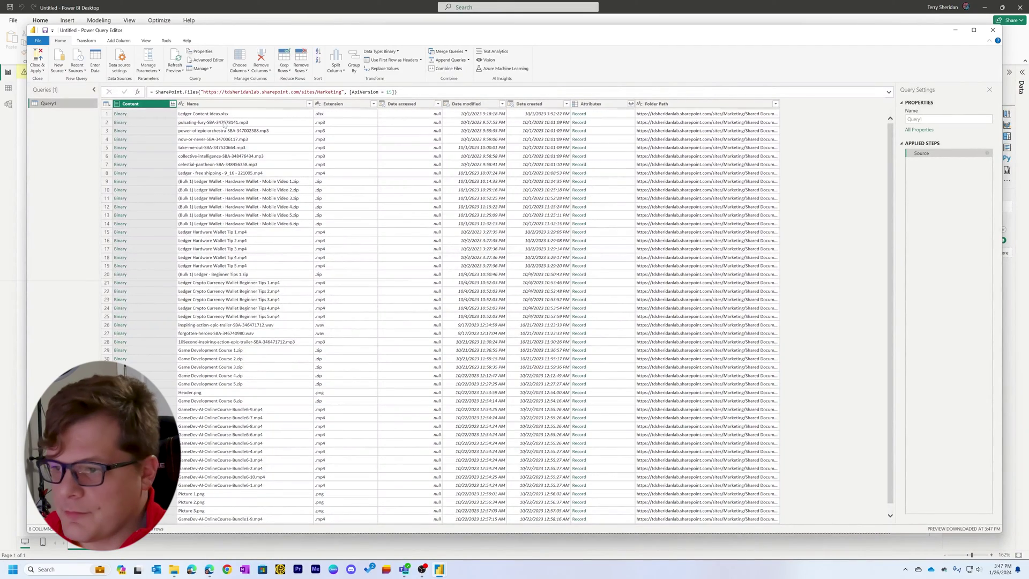
{"action": "scroll", "coordinate": [300, 230], "scroll_direction": "down", "scroll_amount": 8}
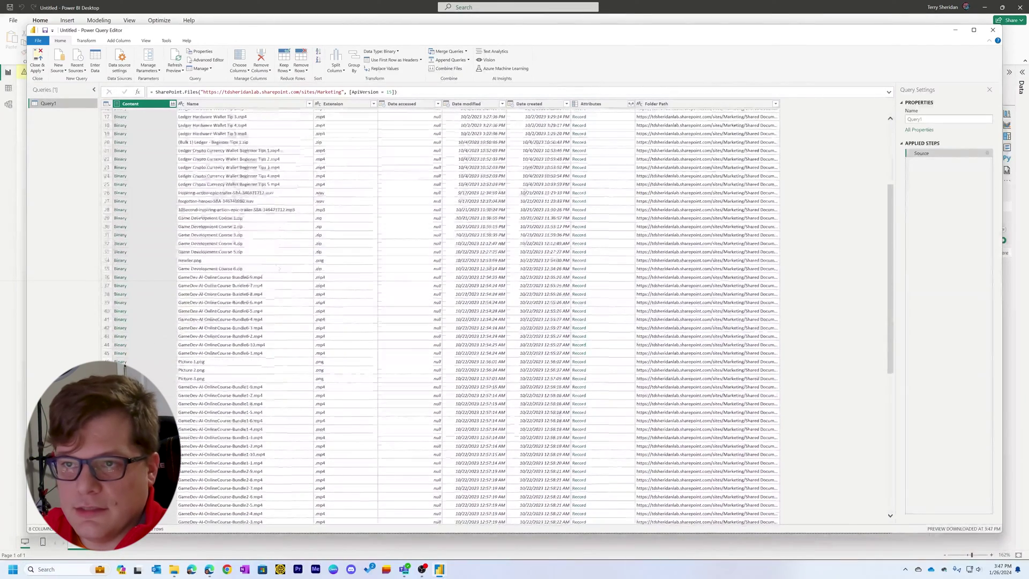
{"action": "scroll", "coordinate": [277, 197], "scroll_direction": "down", "scroll_amount": 20}
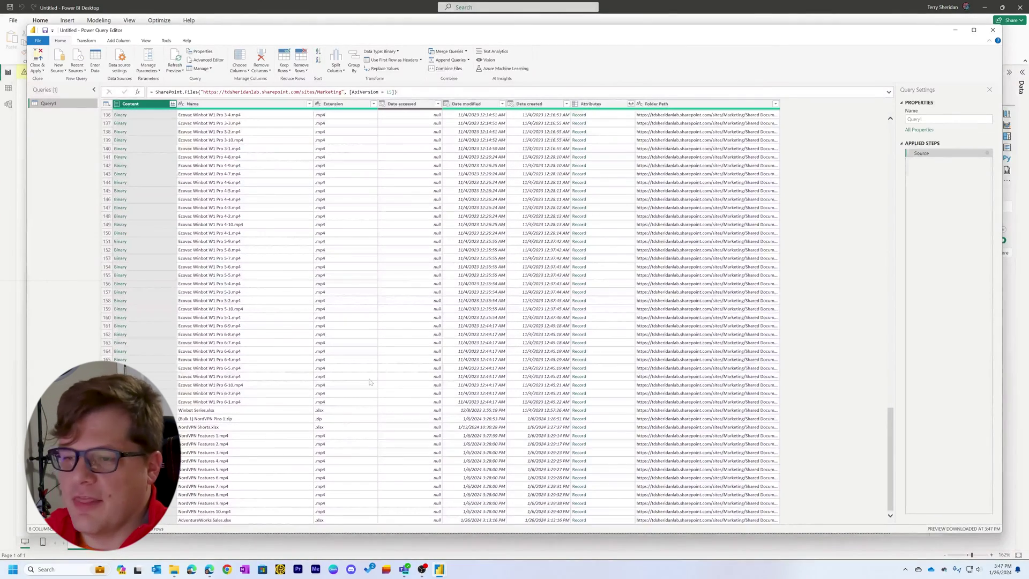
{"action": "scroll", "coordinate": [381, 367], "scroll_direction": "up", "scroll_amount": 20}
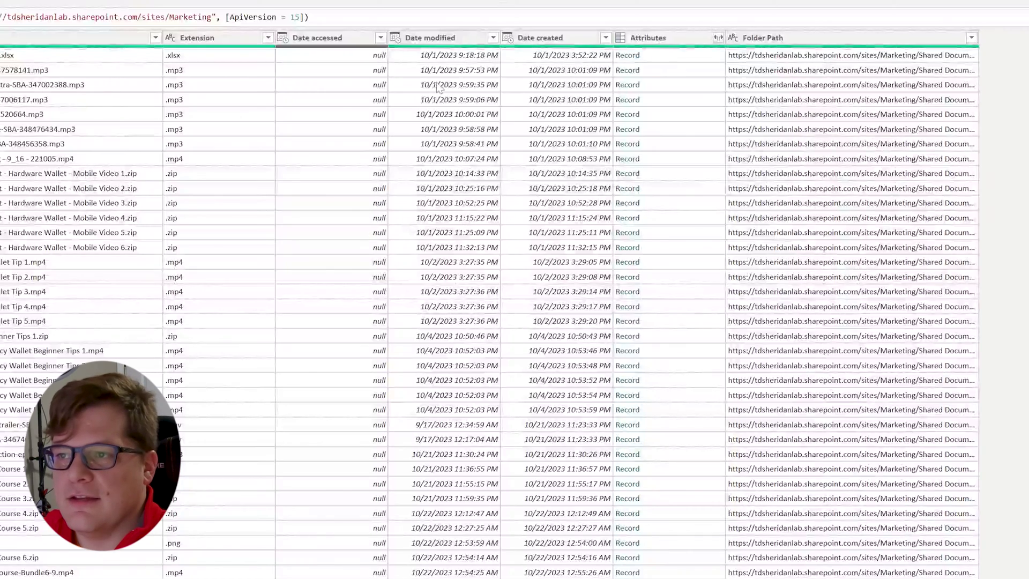
- Sort files by Date modified descending and add AdventureWorks Sales.xlsx content as a new query
{"action": "left_click", "coordinate": [492, 37]}
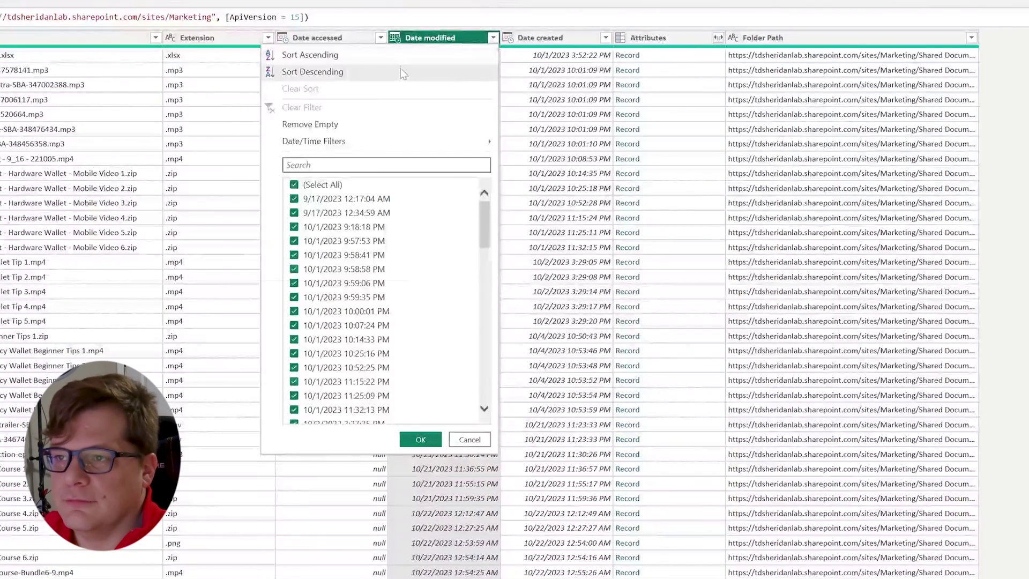
{"action": "left_click", "coordinate": [400, 71]}
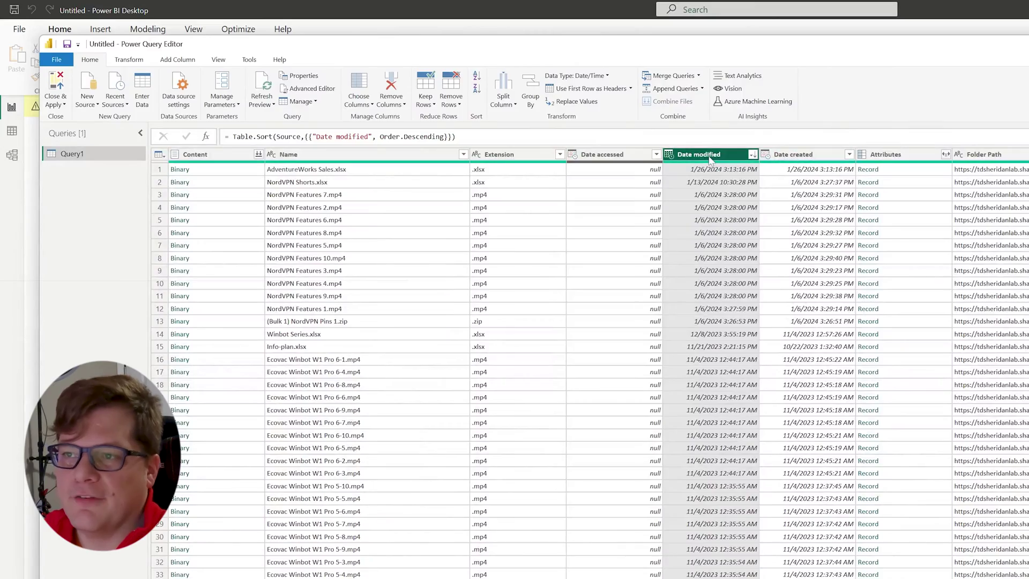
{"action": "left_click", "coordinate": [73, 61]}
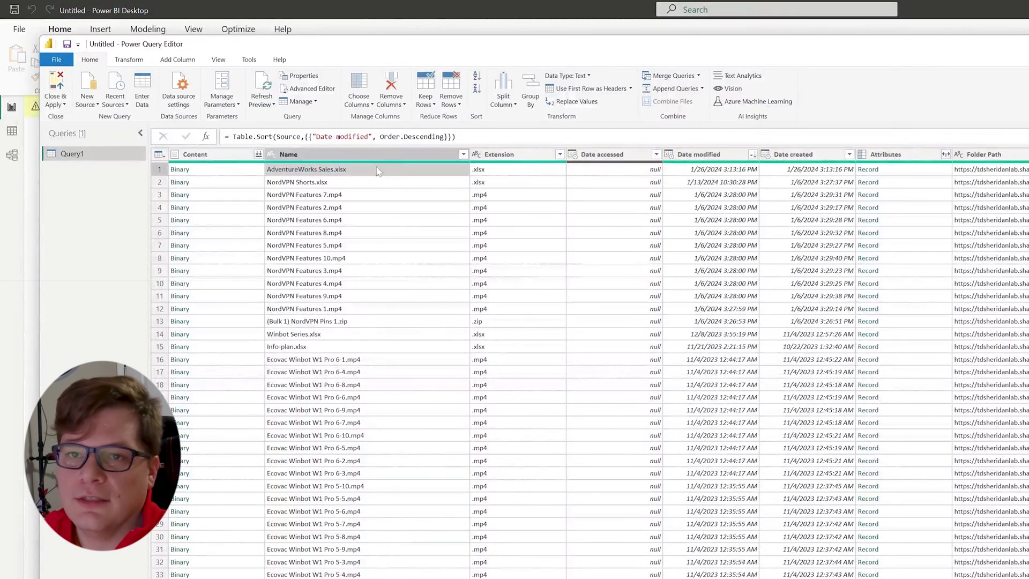
{"action": "left_click", "coordinate": [177, 175]}
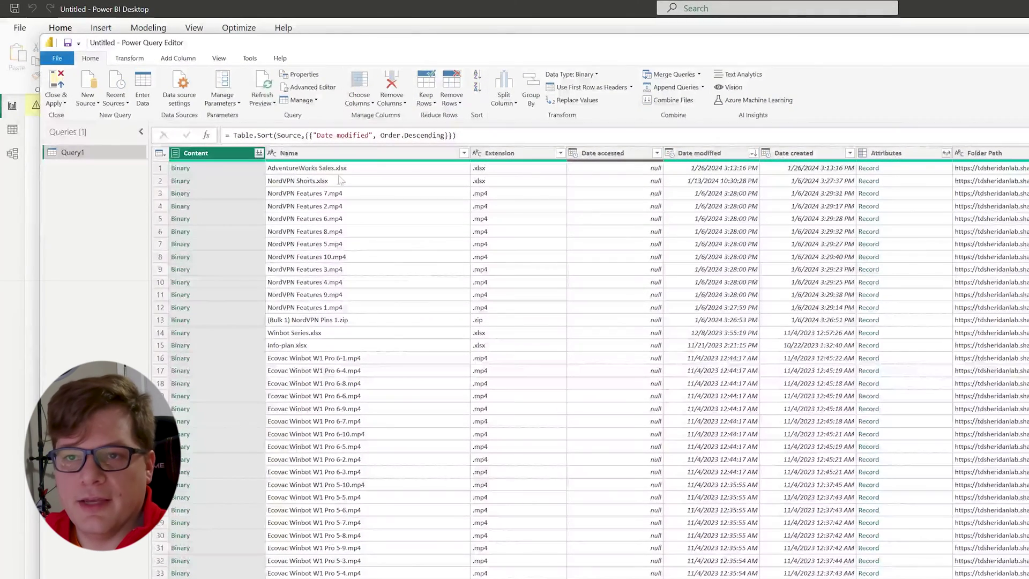
{"action": "right_click", "coordinate": [202, 171]}
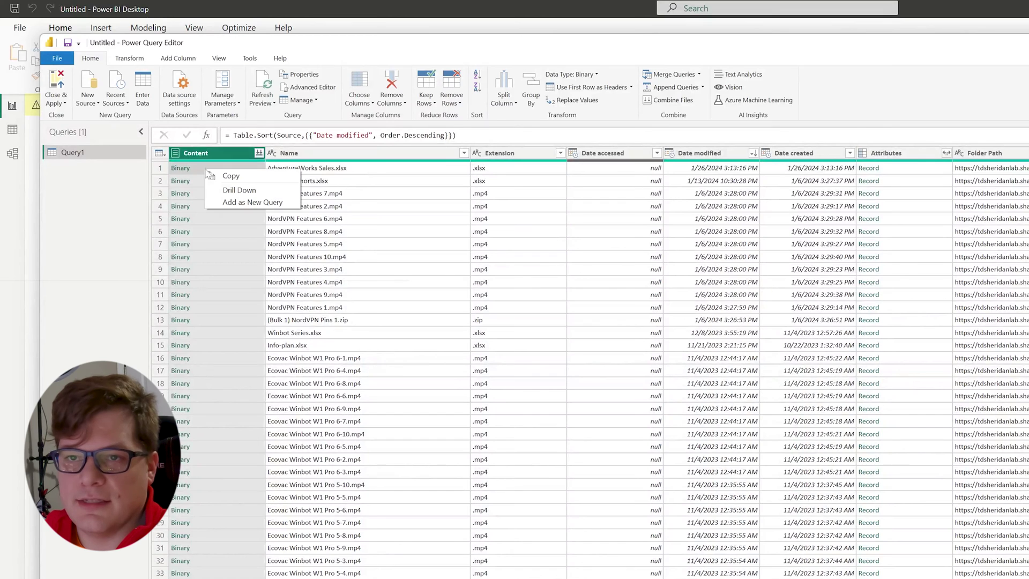
{"action": "left_click", "coordinate": [249, 203]}
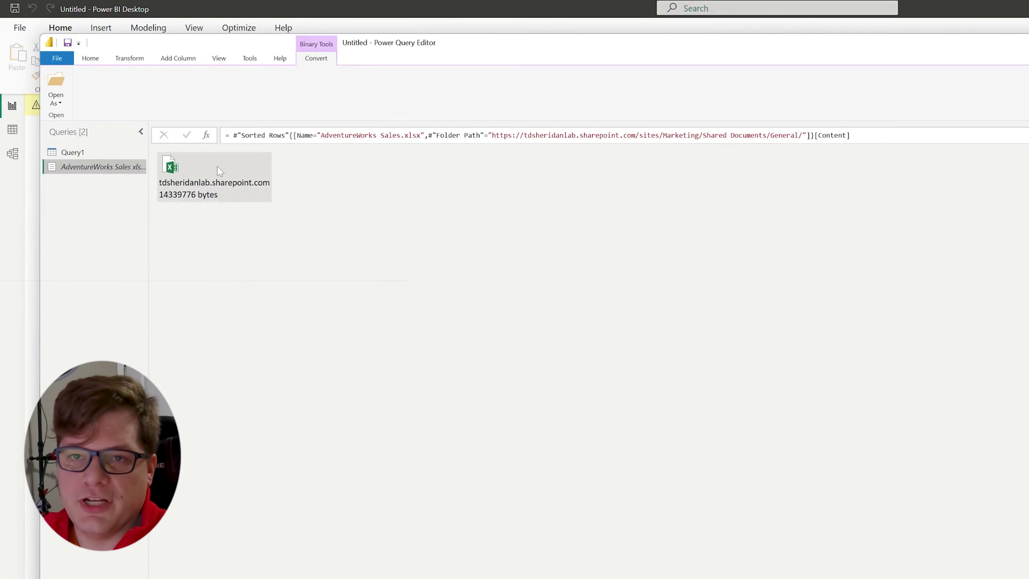
- Drill into the workbook's Sales Order_data table and promote its first row to headers
{"action": "double_click", "coordinate": [179, 170]}
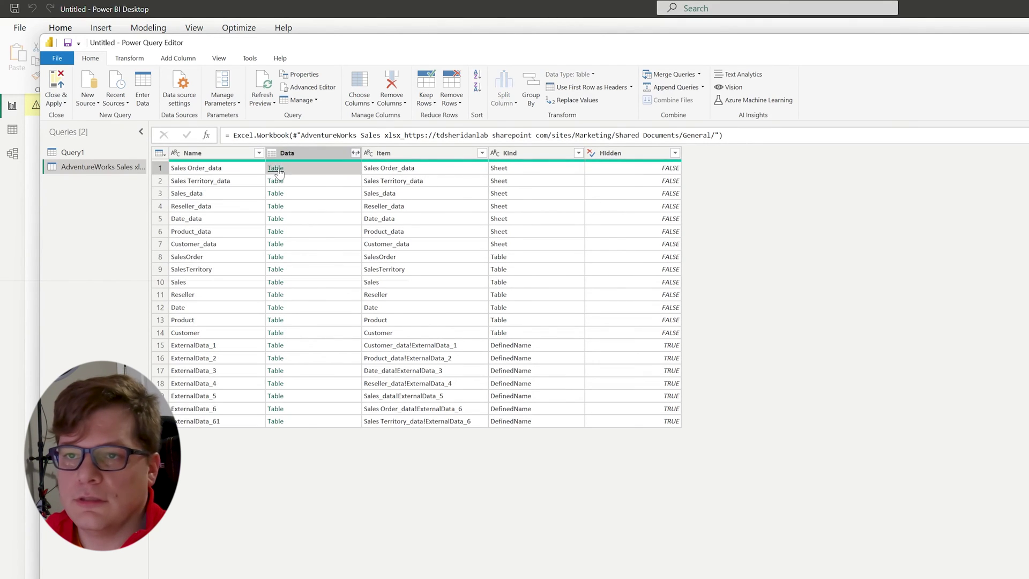
{"action": "left_click", "coordinate": [279, 169]}
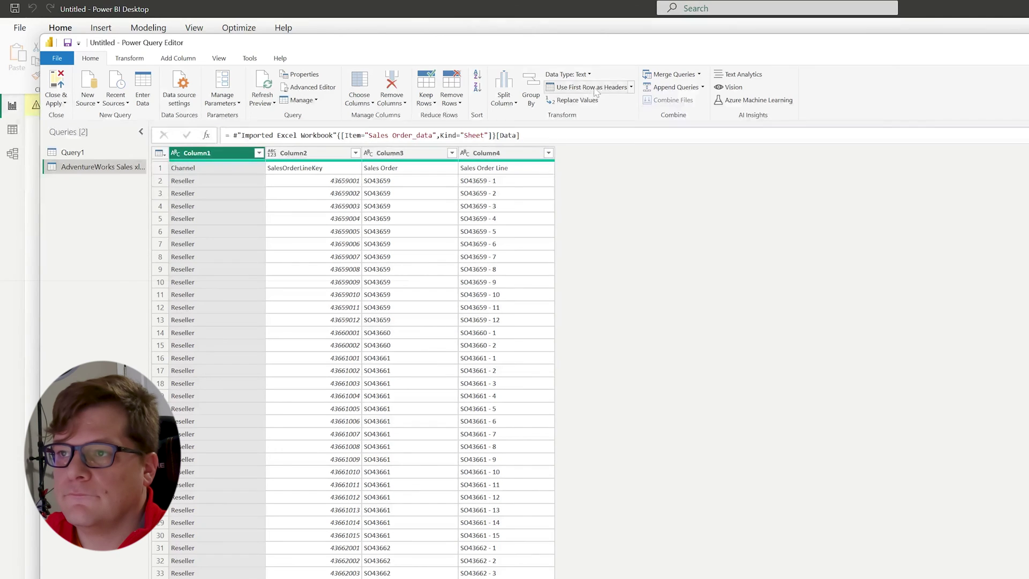
{"action": "left_click", "coordinate": [591, 86]}
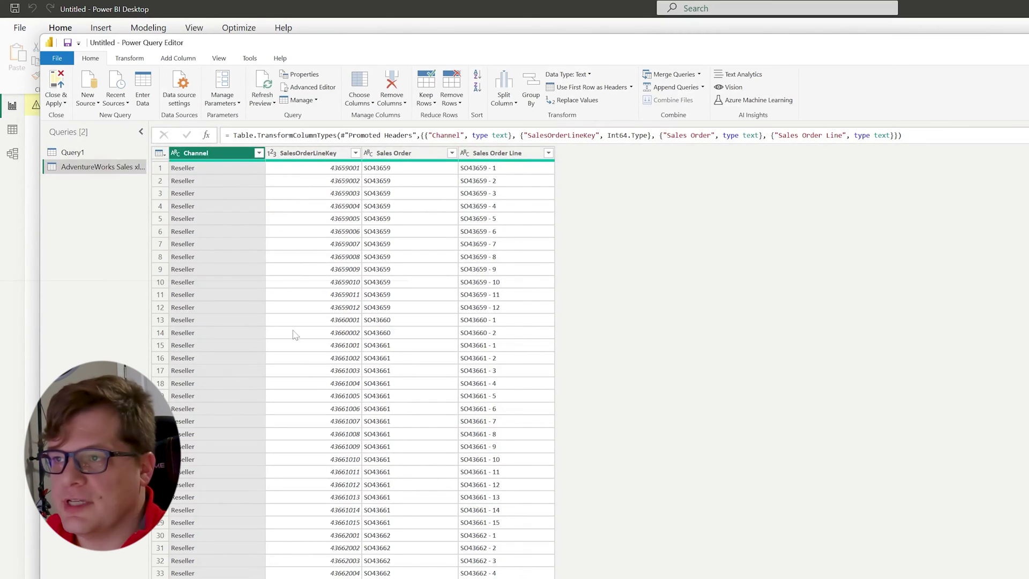
- Delete the leftover Query1 and apply the query changes
{"action": "right_click", "coordinate": [73, 156]}
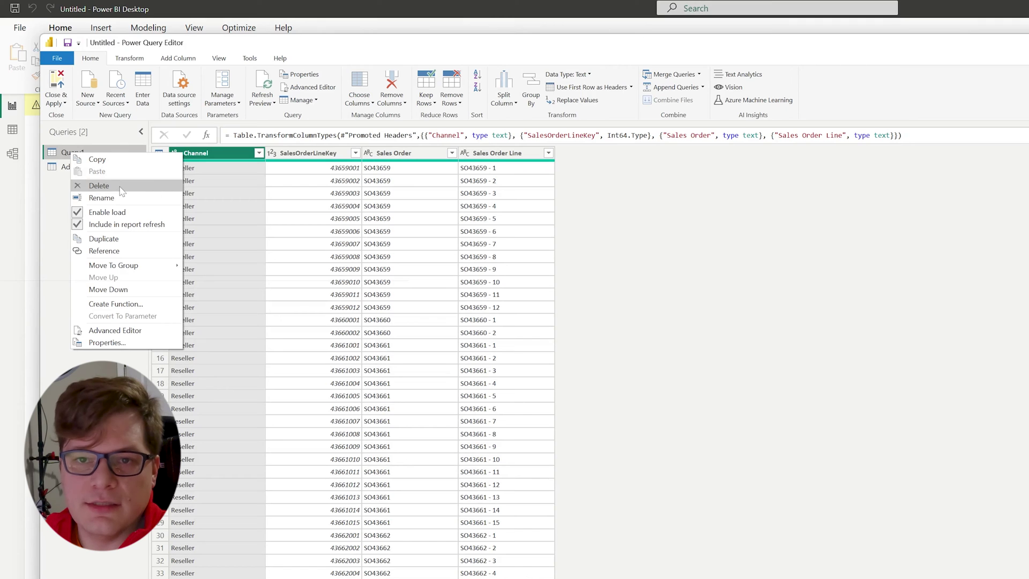
{"action": "left_click", "coordinate": [99, 185]}
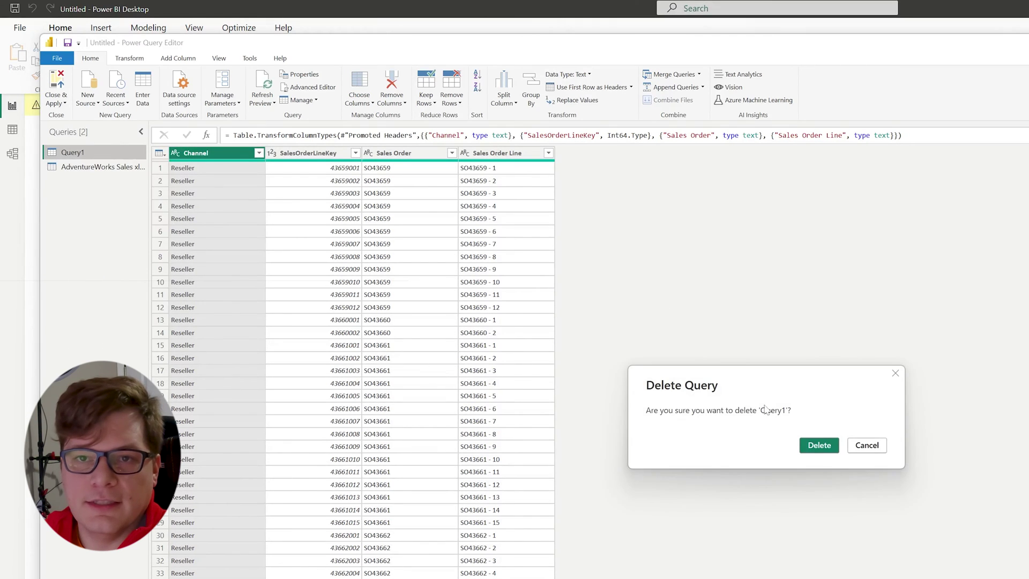
{"action": "left_click", "coordinate": [820, 446]}
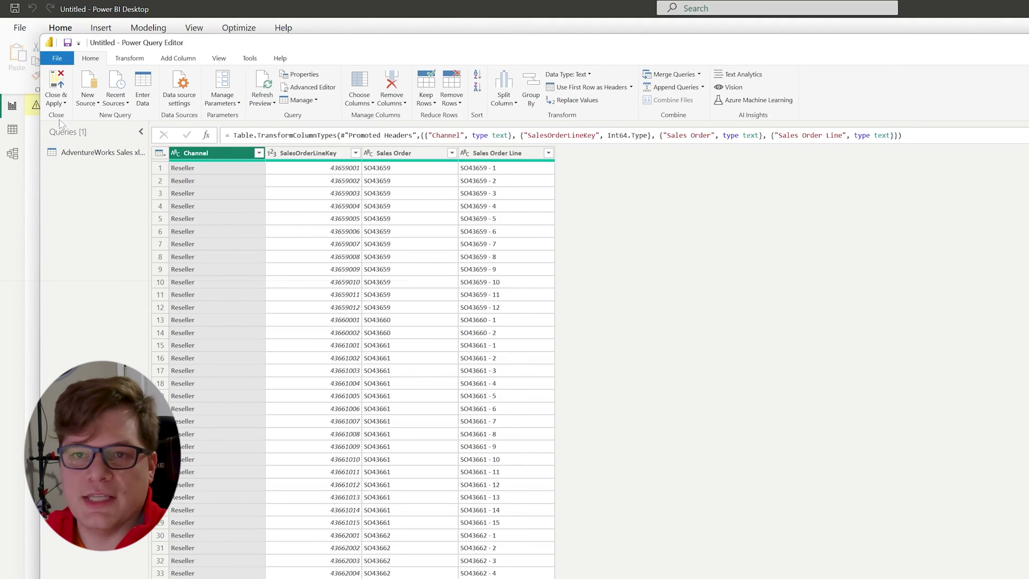
{"action": "left_click", "coordinate": [60, 87]}
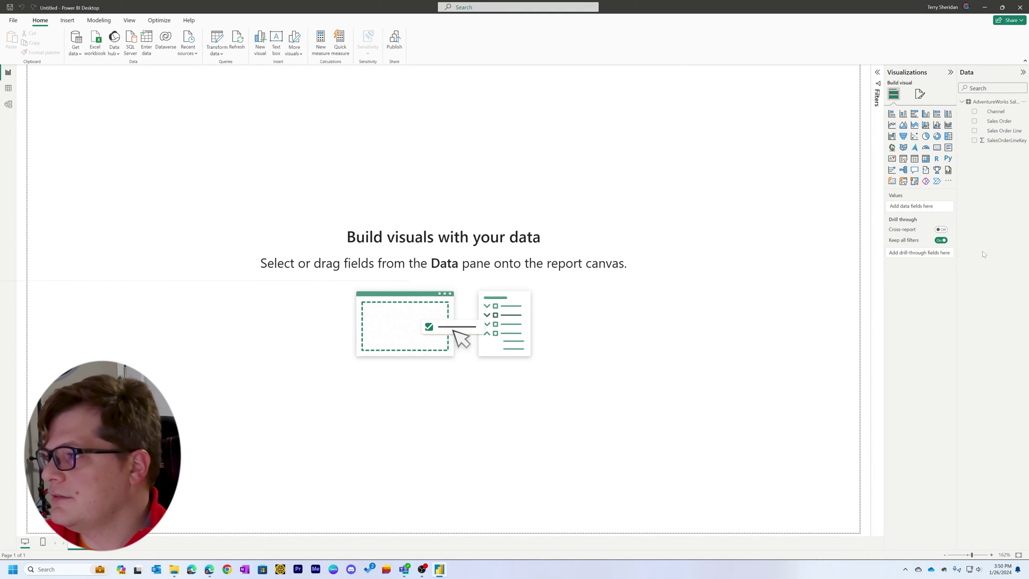
- Switch to table view and scroll through the loaded AdventureWorks Sales order rows
{"action": "left_click", "coordinate": [8, 90]}
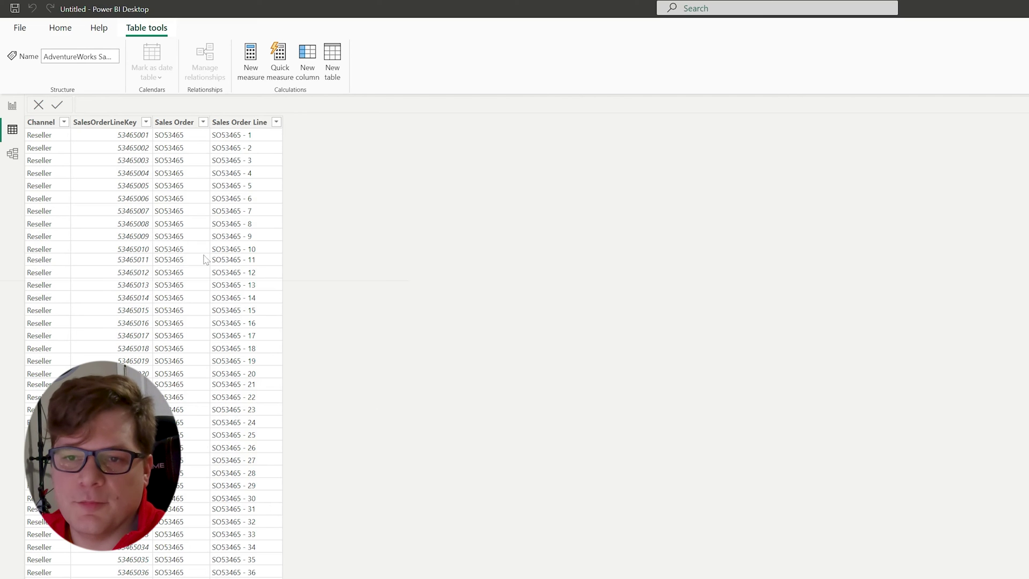
{"action": "scroll", "coordinate": [268, 290], "scroll_direction": "down", "scroll_amount": 3}
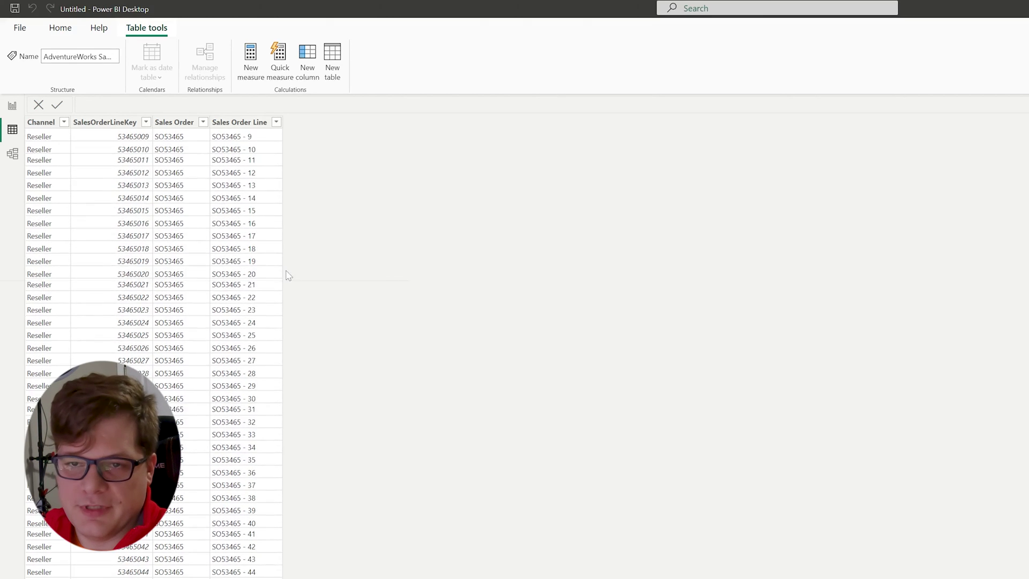
{"action": "scroll", "coordinate": [287, 275], "scroll_direction": "down", "scroll_amount": 10}
{"action": "scroll", "coordinate": [294, 394], "scroll_direction": "down", "scroll_amount": 5}
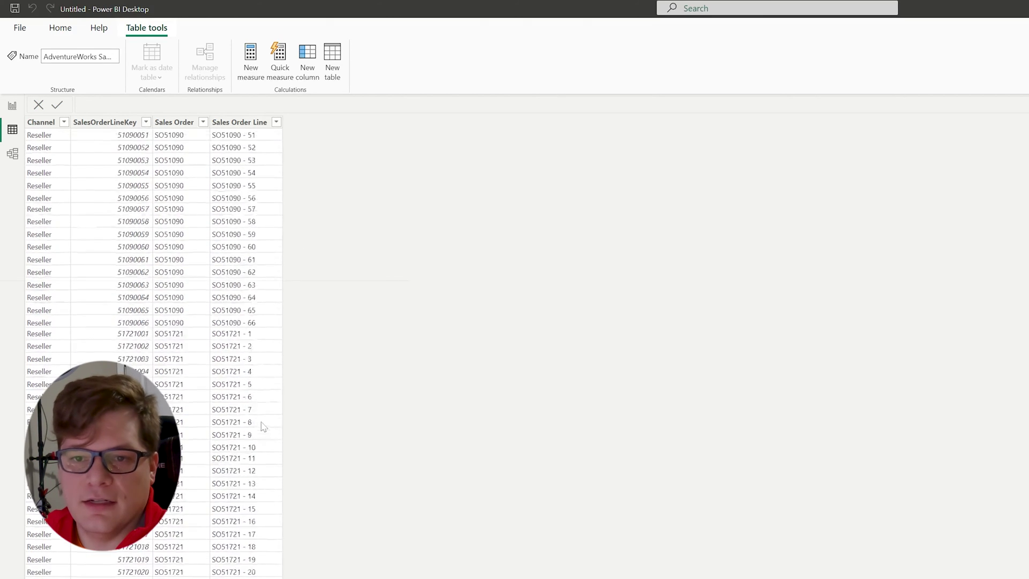